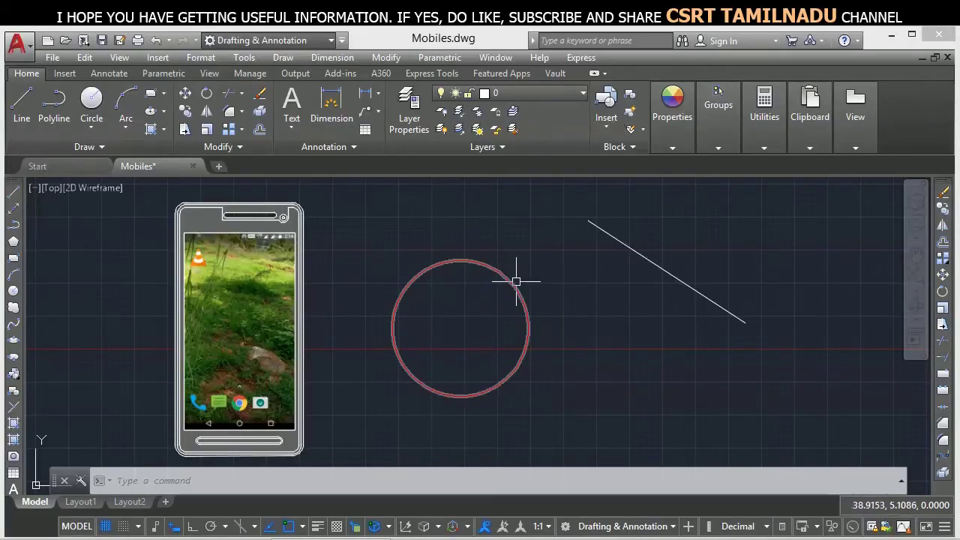
Select the red circle, then start a selection window right of the diagonal line.
click(513, 280)
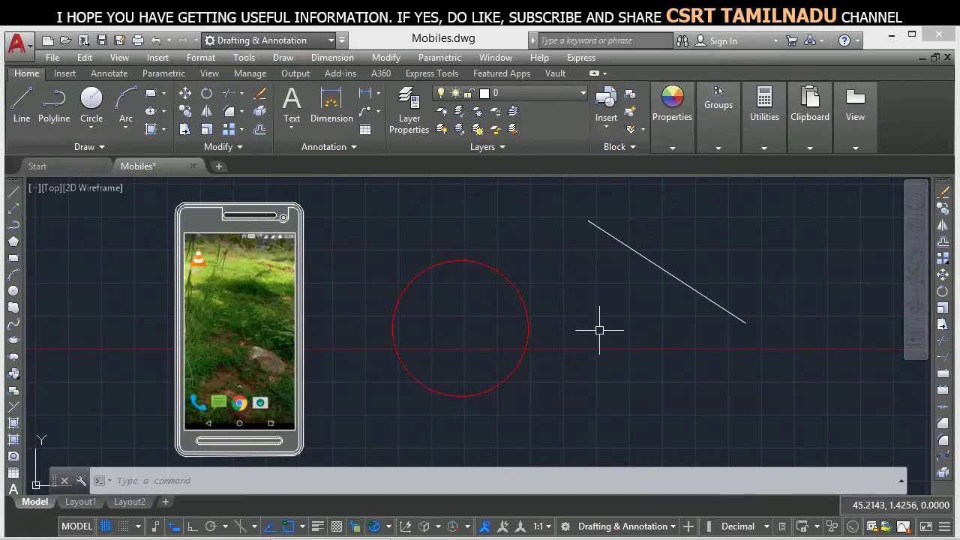
click(804, 216)
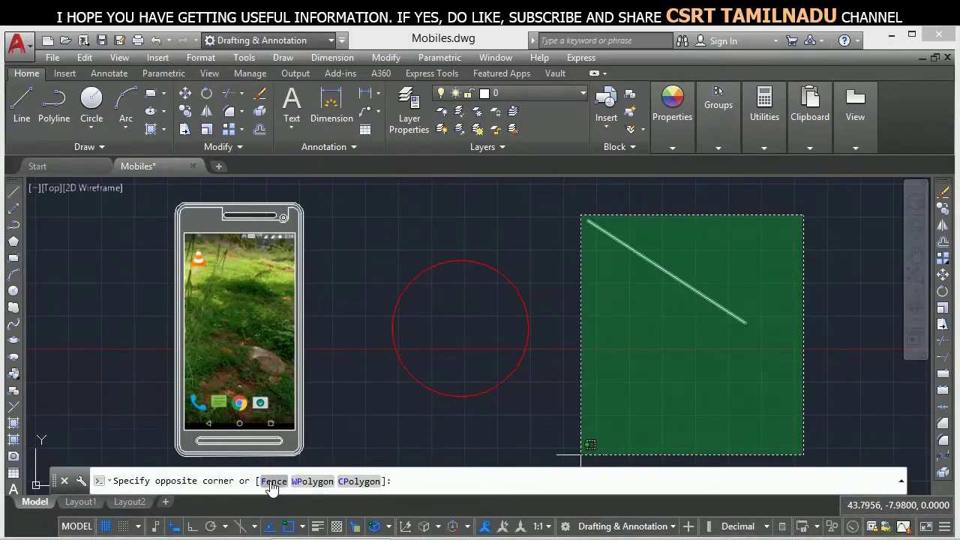
Fence-select across the diagonal line, red circle and top of the phone, then clear the selection.
click(272, 484)
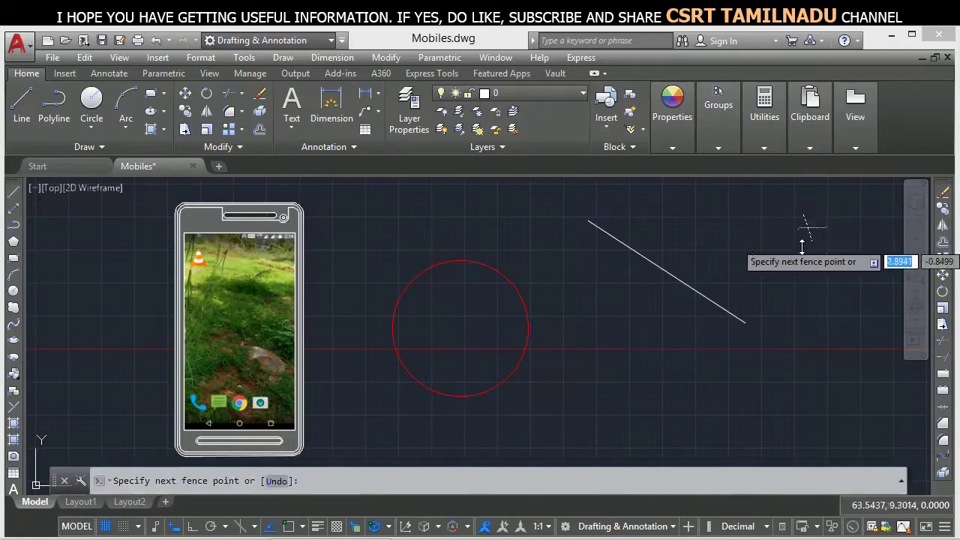
click(718, 272)
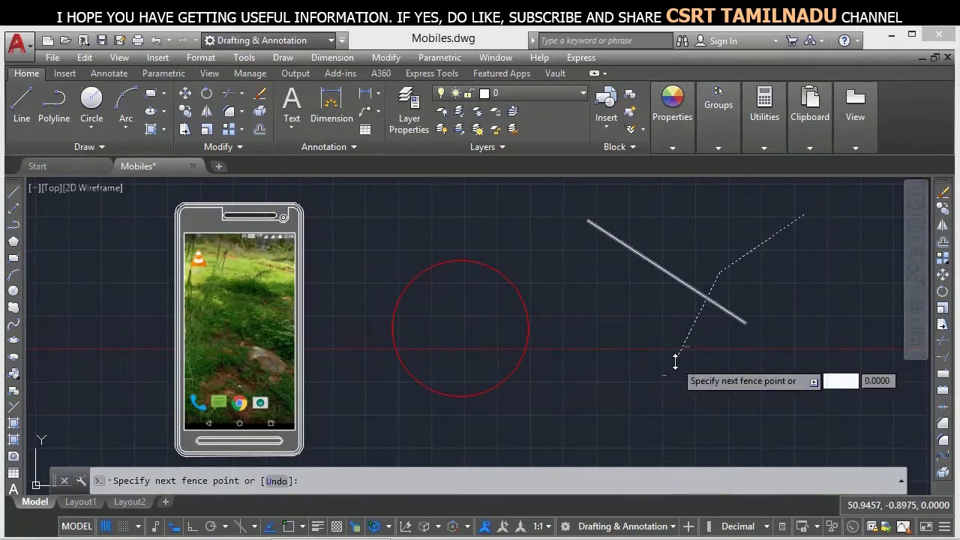
click(677, 358)
click(553, 437)
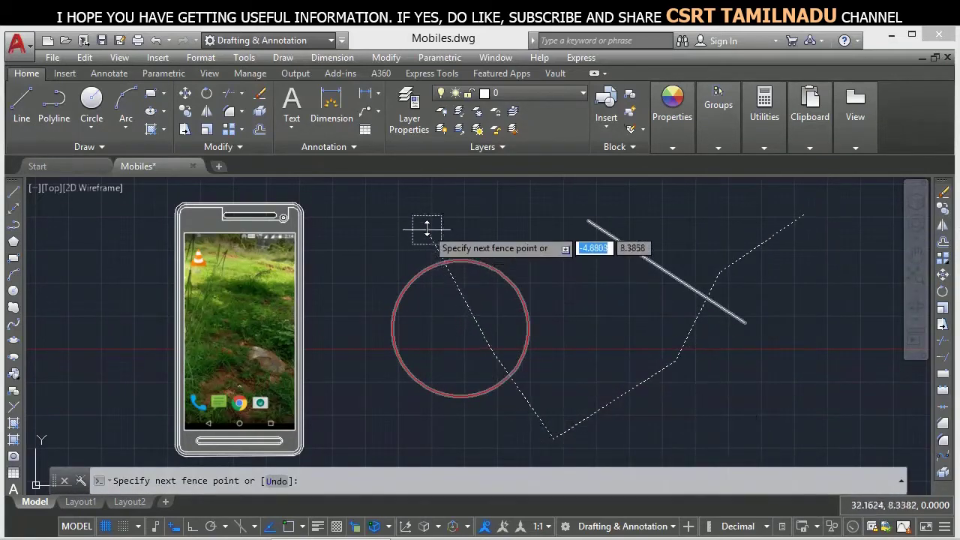
click(427, 227)
click(602, 188)
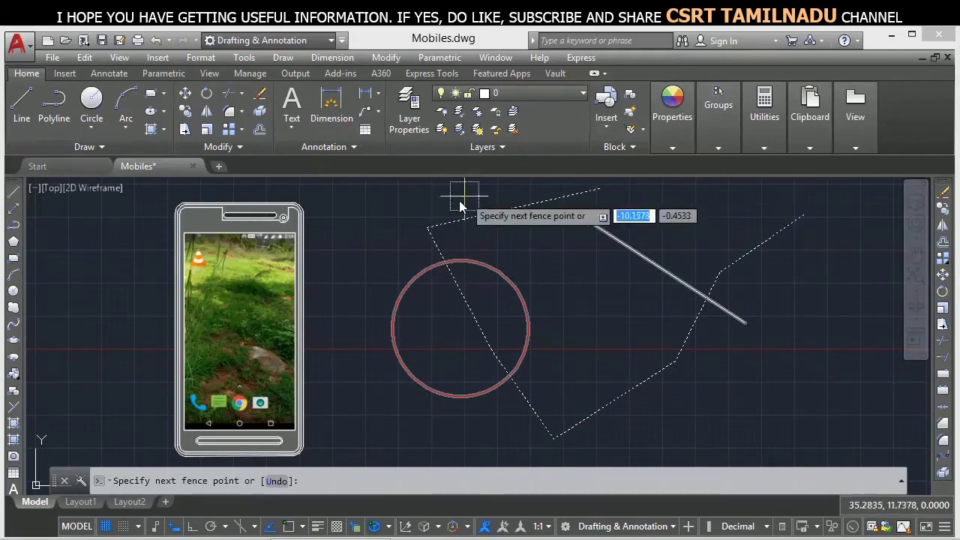
click(423, 203)
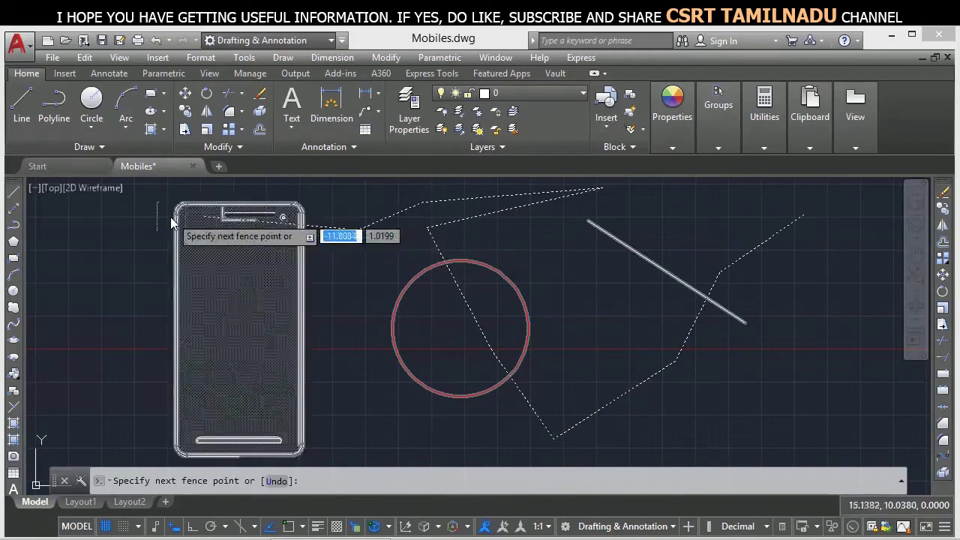
click(150, 217)
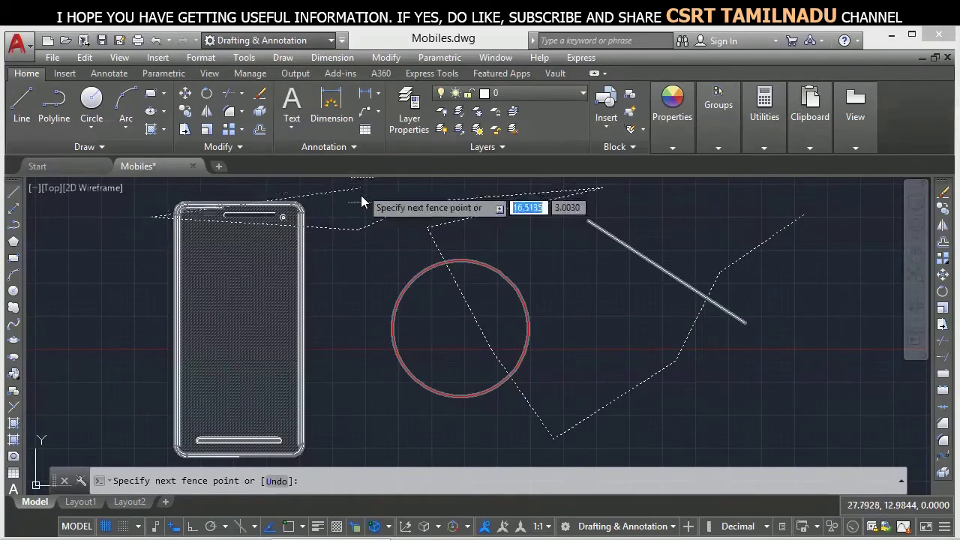
key(Return)
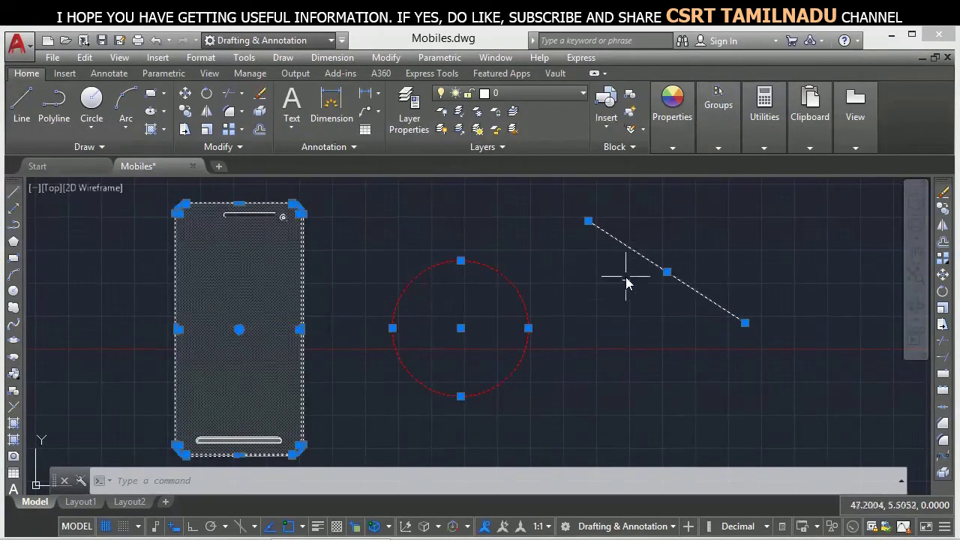
key(Escape)
Draw a window polygon around the circle and line, selecting only the fully enclosed red circle.
click(808, 210)
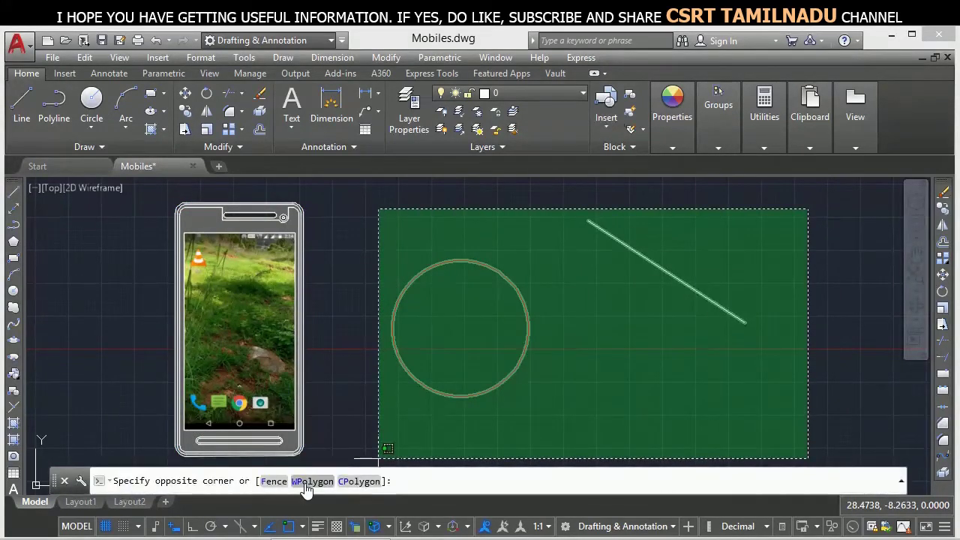
key(Escape)
text(l)
key(Return)
key(Return)
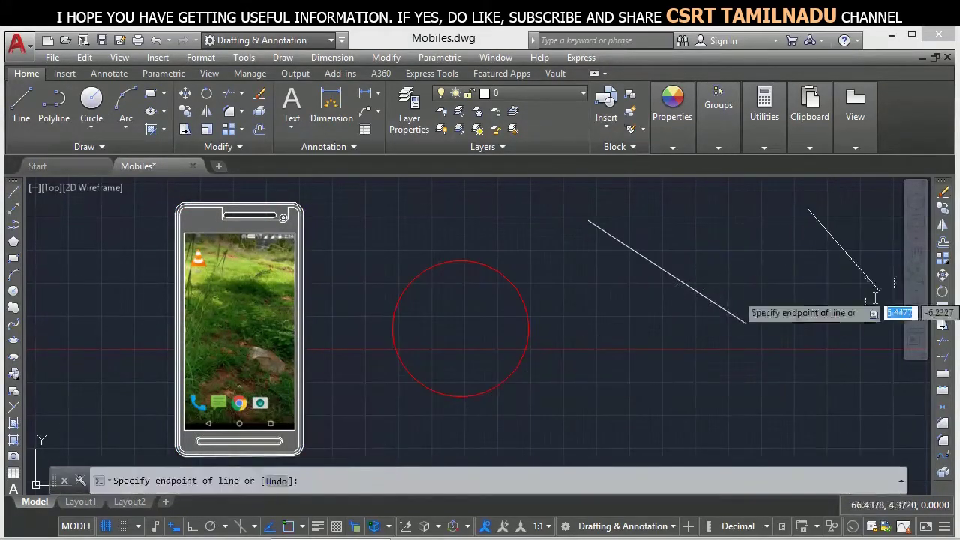
mouse_move(843, 310)
mouse_down()
mouse_move(418, 409)
mouse_move(363, 309)
mouse_move(353, 268)
mouse_move(365, 259)
mouse_up()
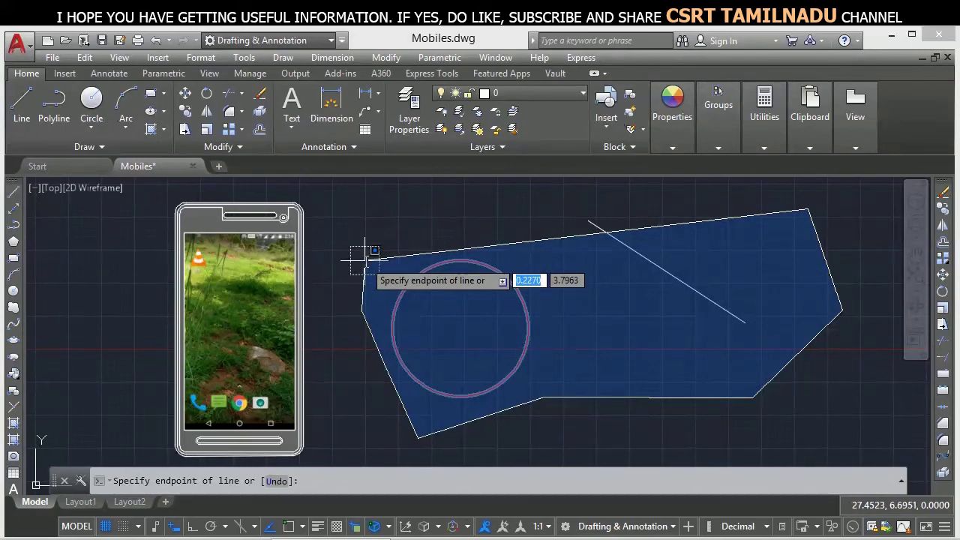
click(366, 261)
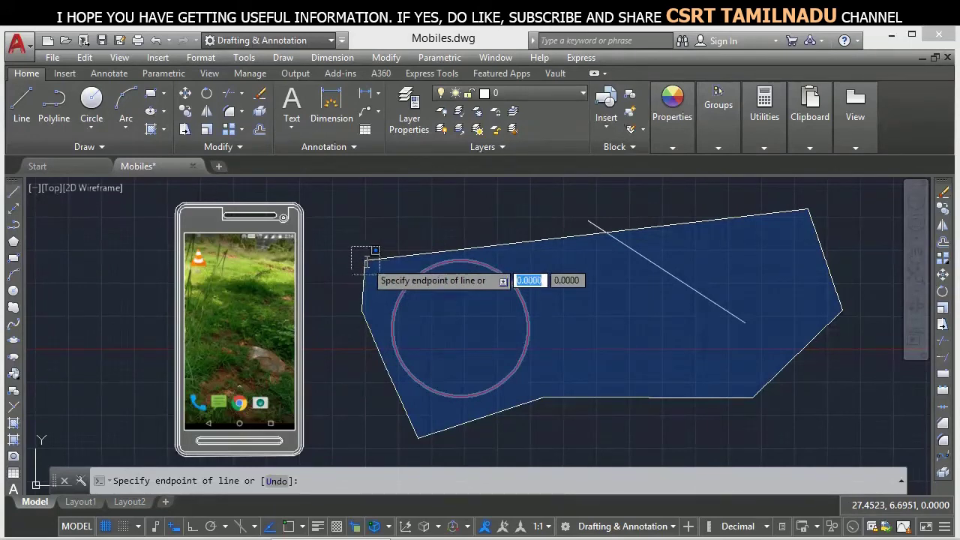
key(Return)
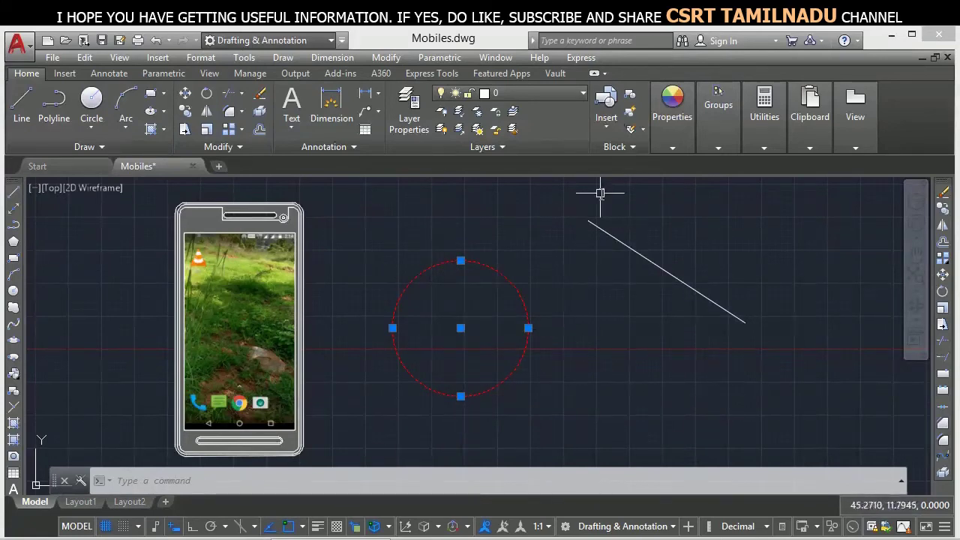
Draw a polygon over the red circle and diagonal line to select both, then clear it.
click(850, 212)
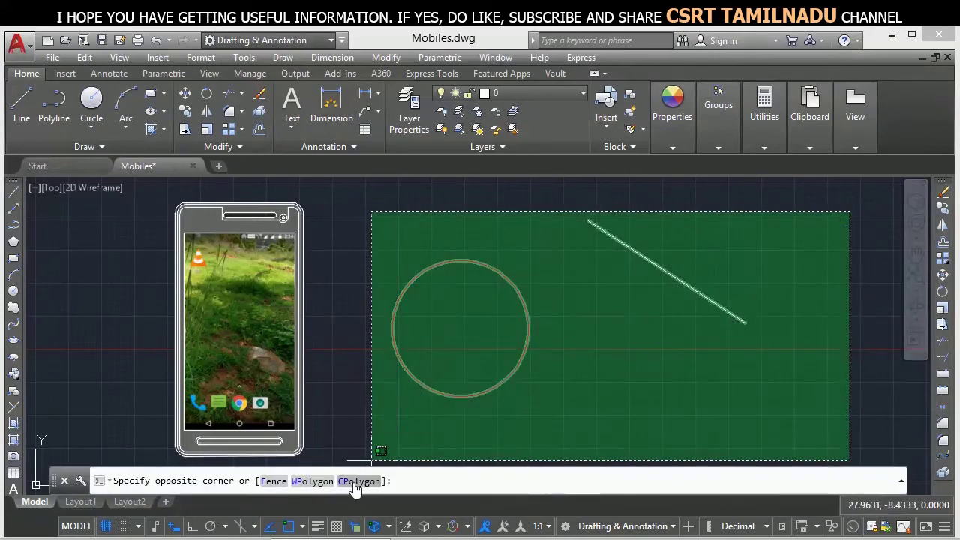
text(l)
key(Return)
key(Return)
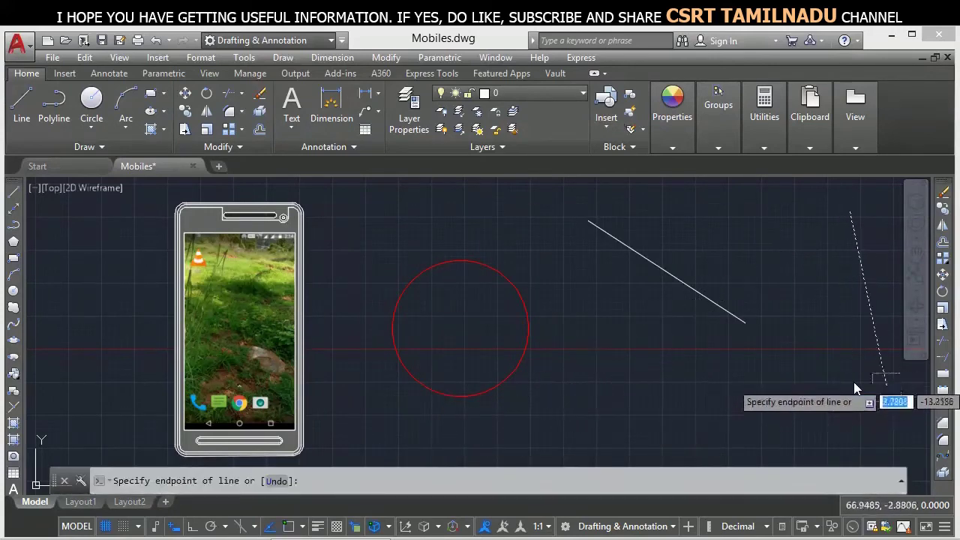
mouse_move(842, 382)
mouse_down()
mouse_move(704, 428)
mouse_move(593, 427)
mouse_move(461, 397)
mouse_move(422, 400)
mouse_move(360, 382)
mouse_move(372, 369)
mouse_move(361, 255)
mouse_up()
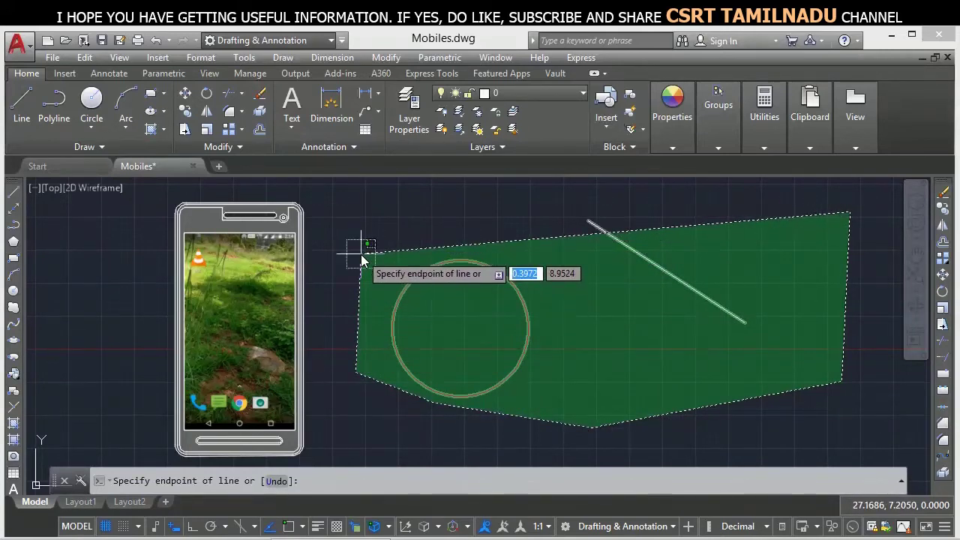
drag(361, 254, 361, 254)
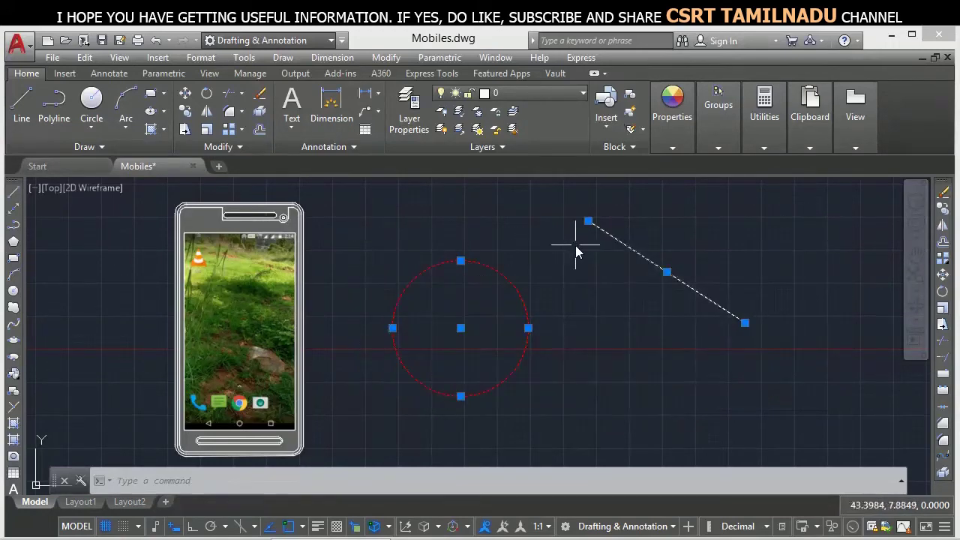
key(Escape)
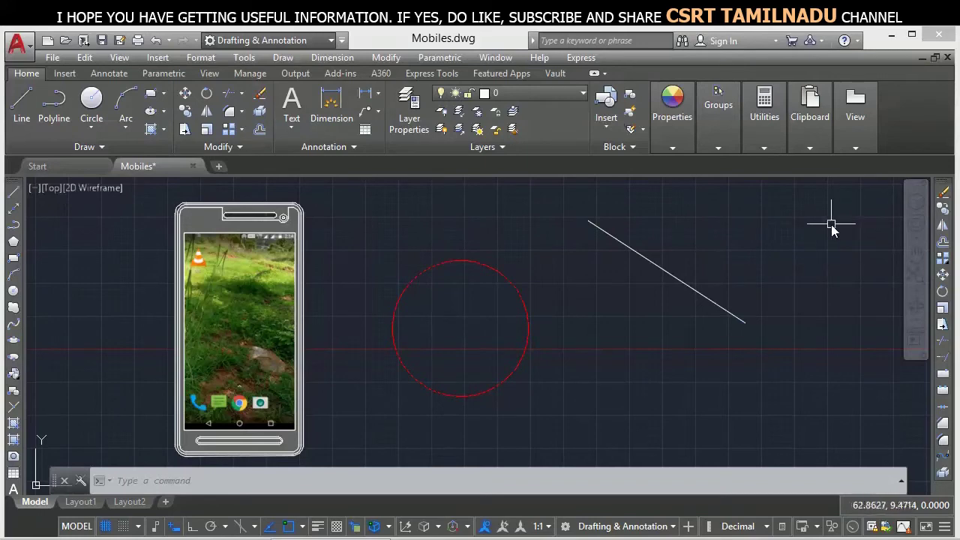
Window-select only the red circle, clear it, then window-select only the diagonal line.
click(834, 219)
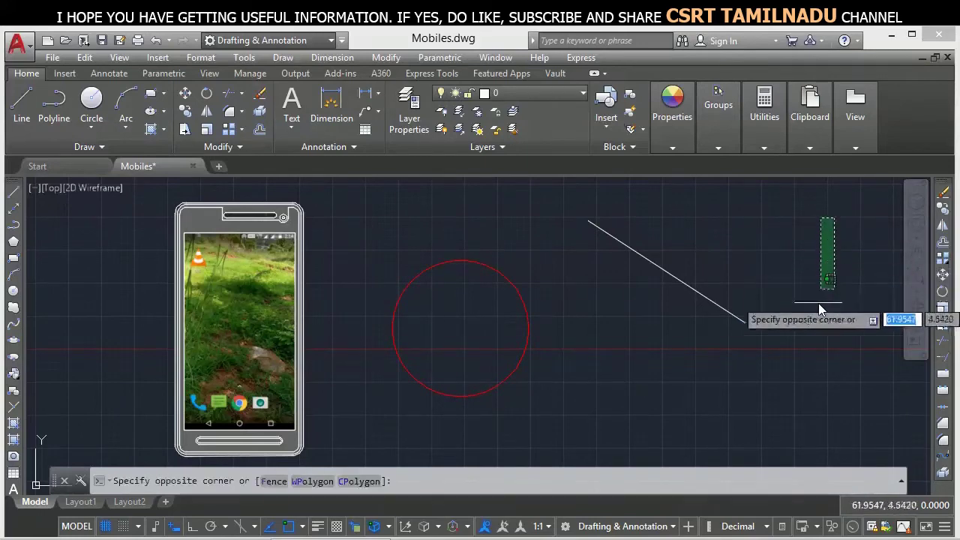
click(804, 350)
click(330, 187)
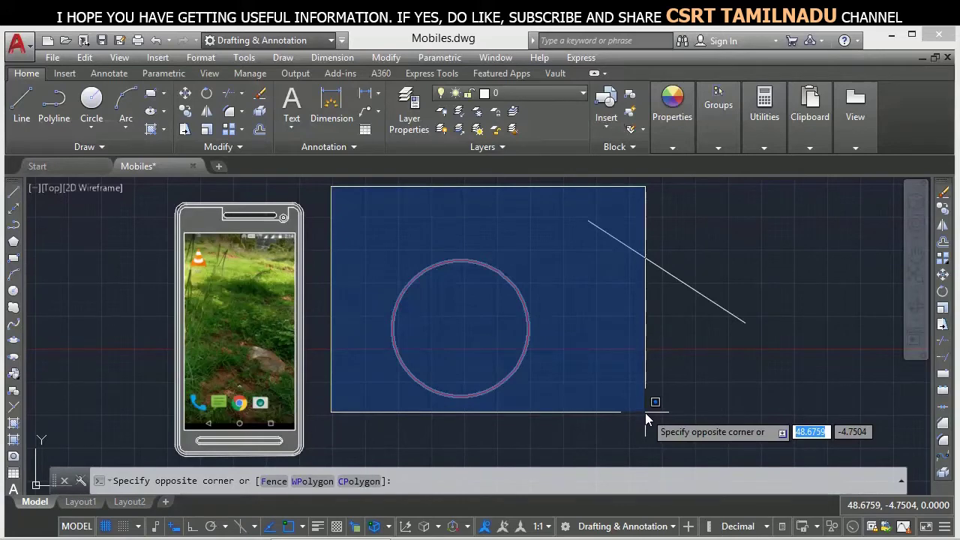
click(645, 412)
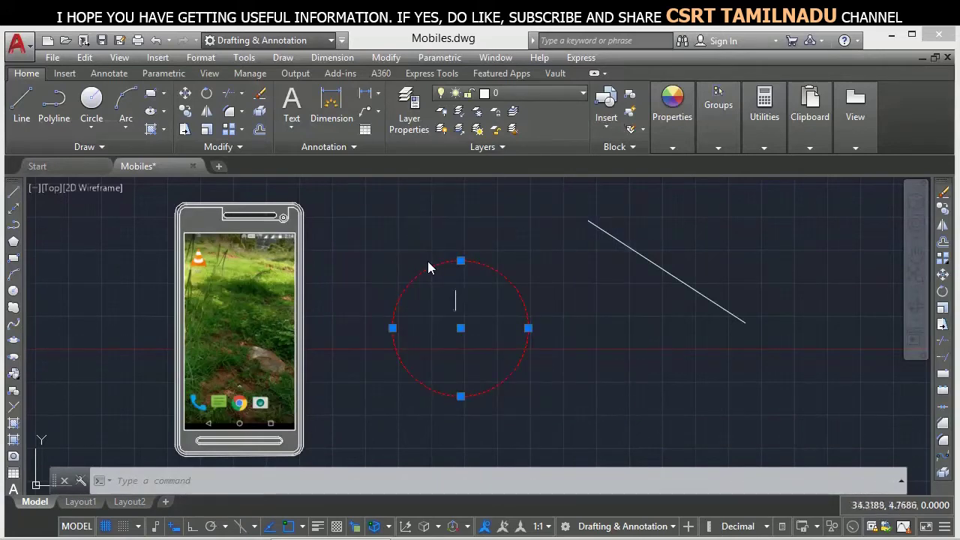
key(Escape)
click(337, 195)
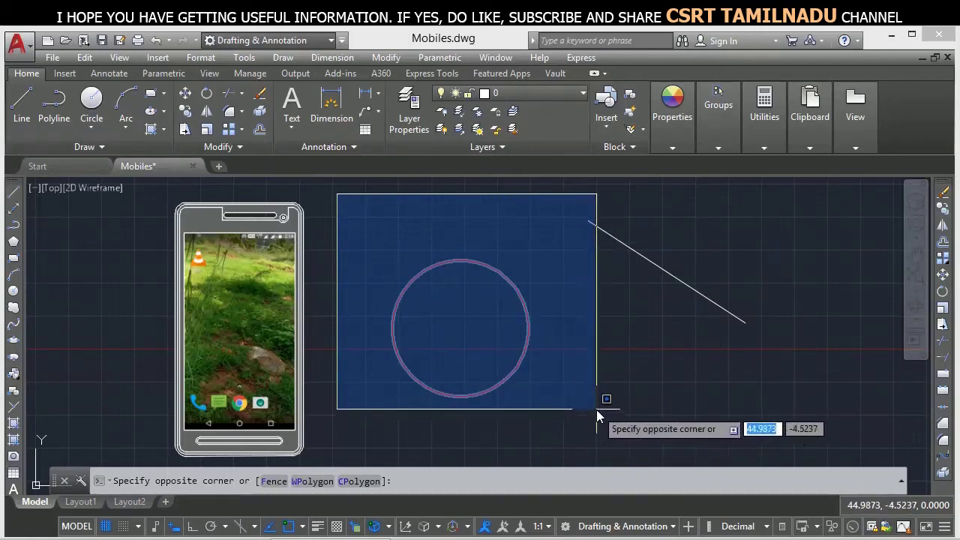
click(765, 352)
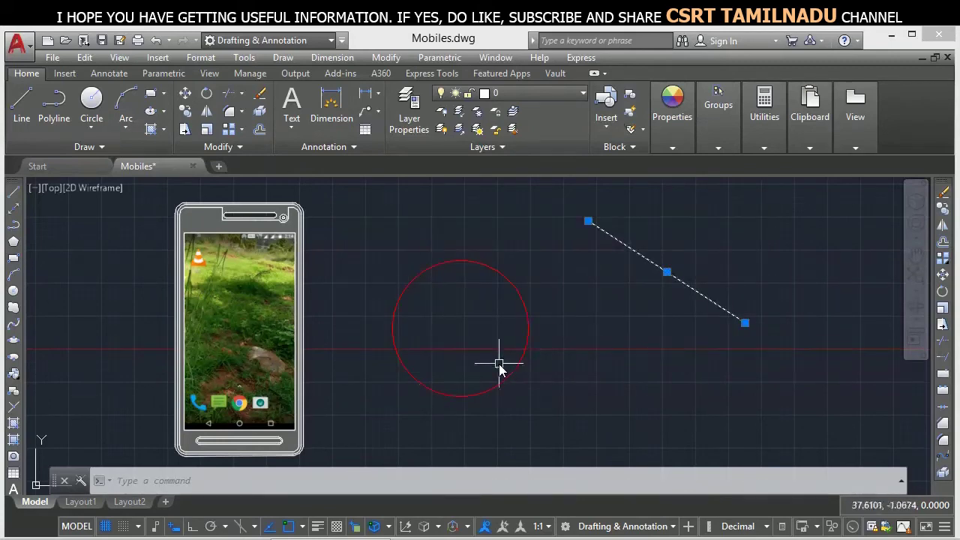
Twice drag right-to-left crossing windows catching the circle and line, clearing each selection.
key(Escape)
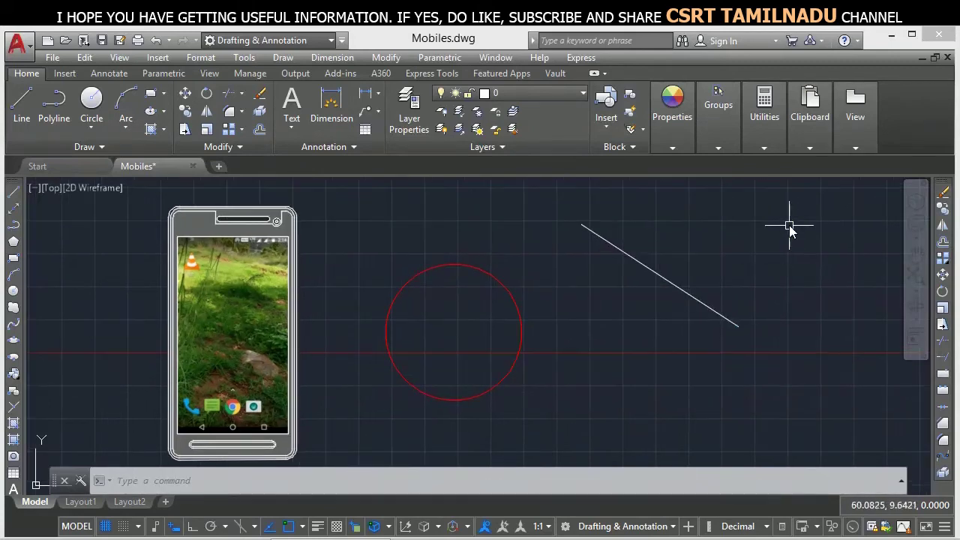
click(791, 219)
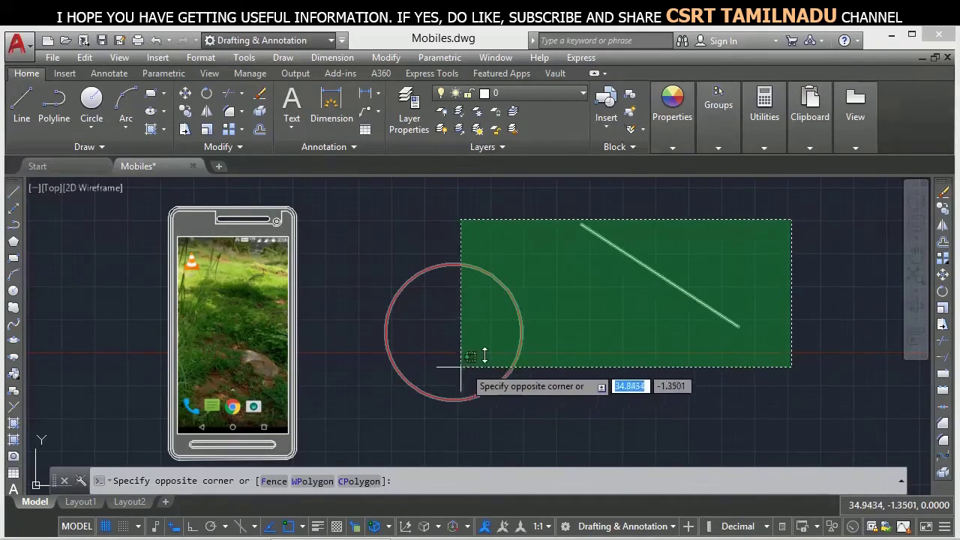
click(487, 352)
key(Escape)
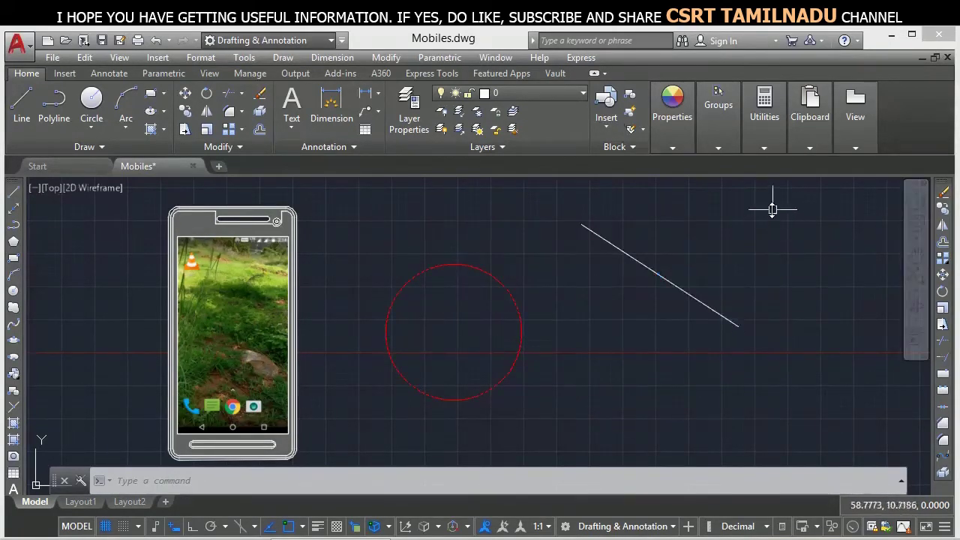
click(772, 209)
click(483, 309)
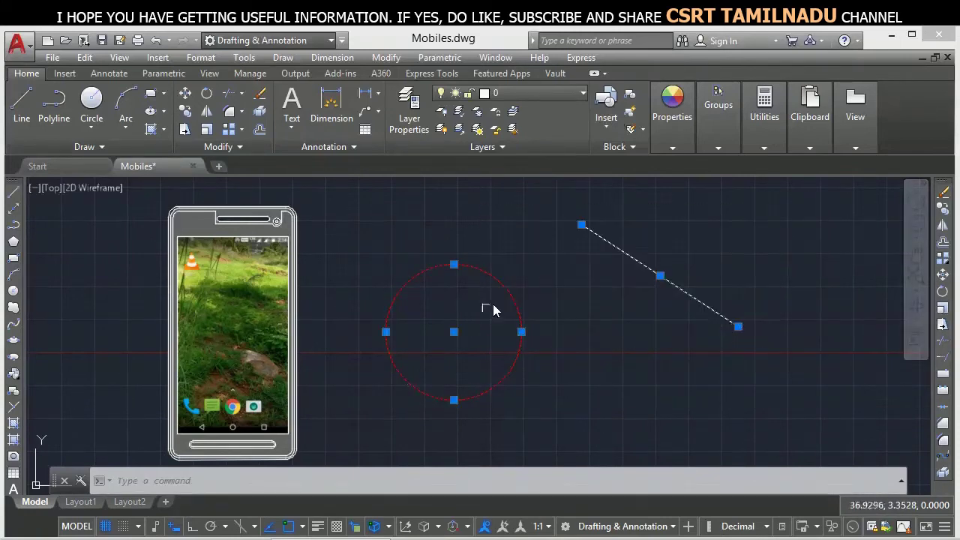
key(Escape)
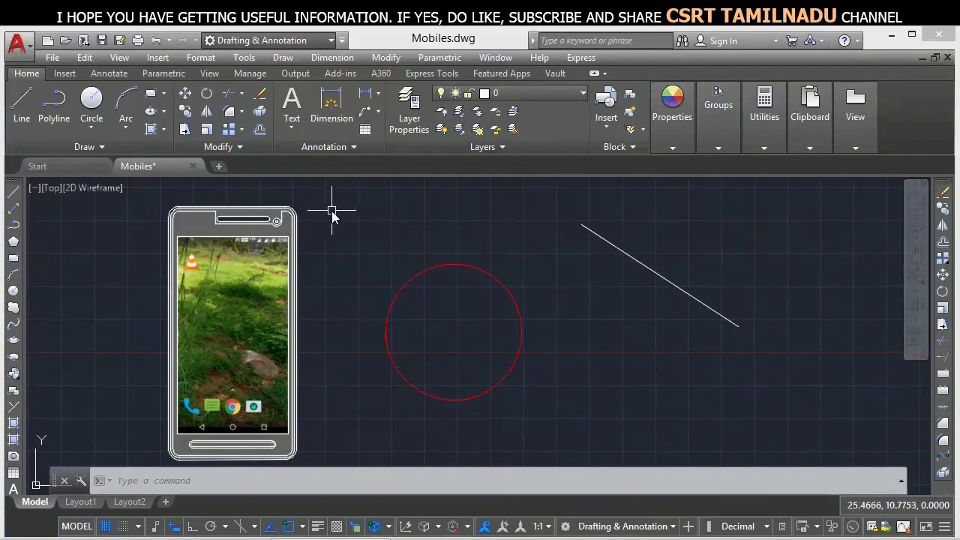
Make an empty selection window near the phone's top and begin a lasso.
click(332, 211)
click(348, 262)
mouse_move(331, 210)
mouse_down()
mouse_move(701, 387)
mouse_move(620, 295)
mouse_move(578, 304)
mouse_move(542, 295)
mouse_move(580, 218)
mouse_move(622, 267)
mouse_move(643, 262)
mouse_up()
Lasso the diagonal line, then crossing-select the red circle and diagonal line together.
click(352, 231)
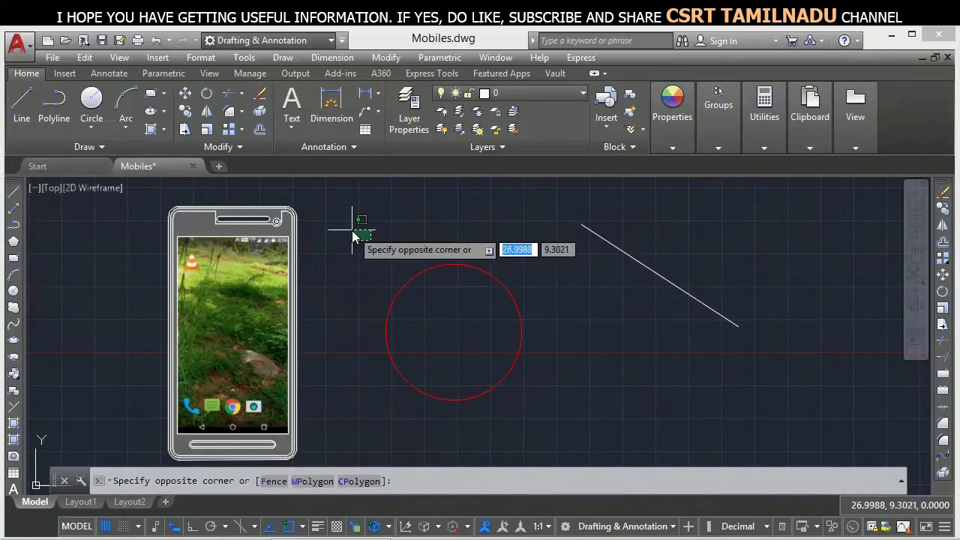
click(352, 211)
mouse_move(345, 204)
mouse_down()
mouse_move(802, 384)
mouse_move(769, 287)
mouse_move(711, 222)
mouse_up()
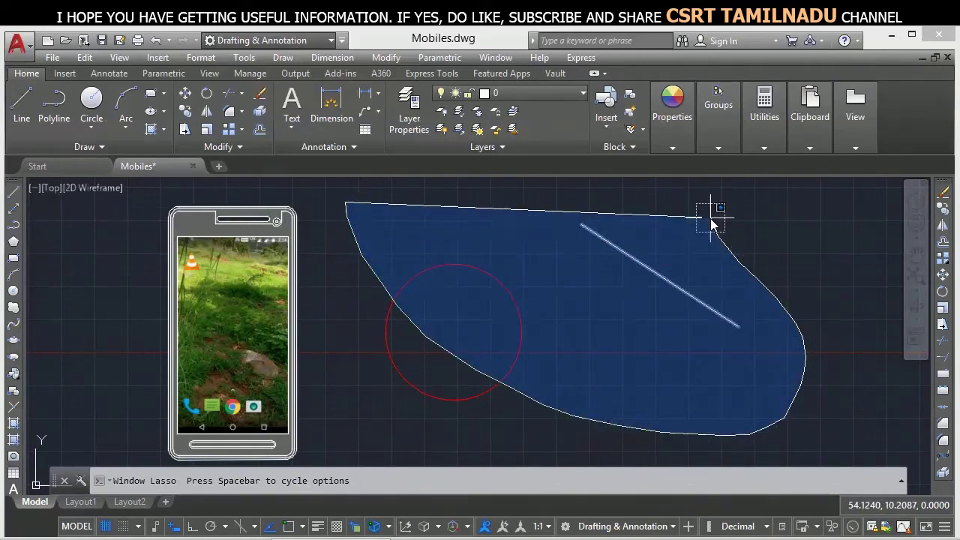
drag(711, 222, 713, 216)
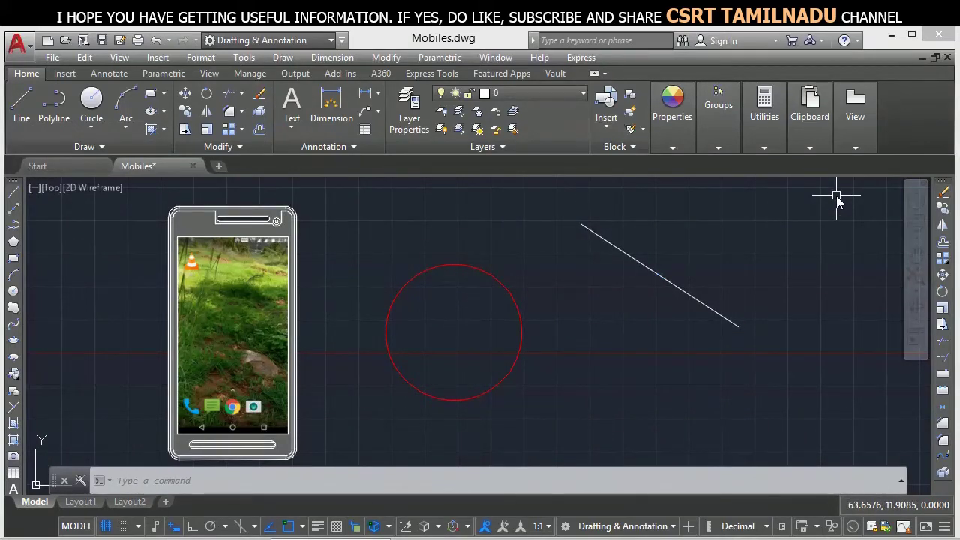
mouse_move(837, 197)
mouse_down()
mouse_move(651, 378)
mouse_move(406, 400)
mouse_up()
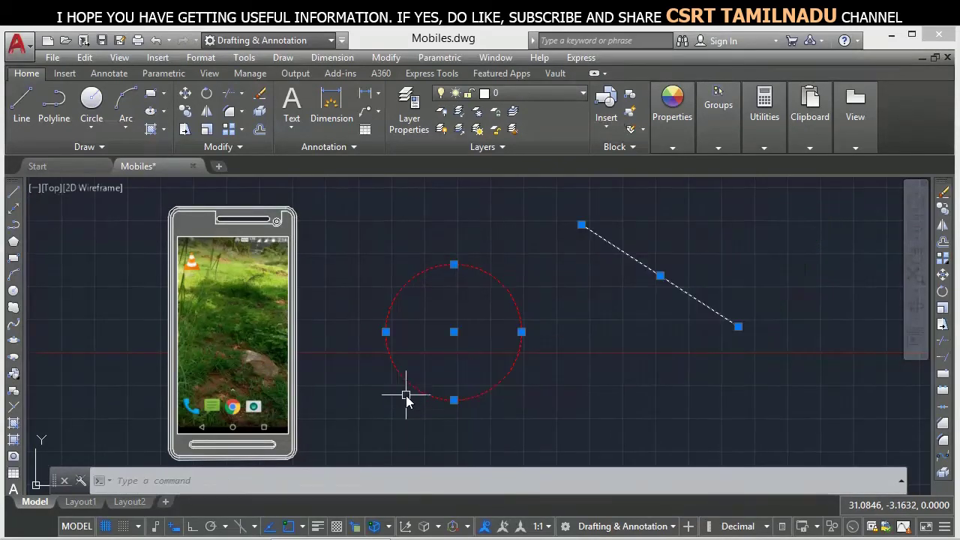
Window-select the diagonal line and use Select Similar to pick matching objects.
key(Escape)
click(709, 255)
click(626, 305)
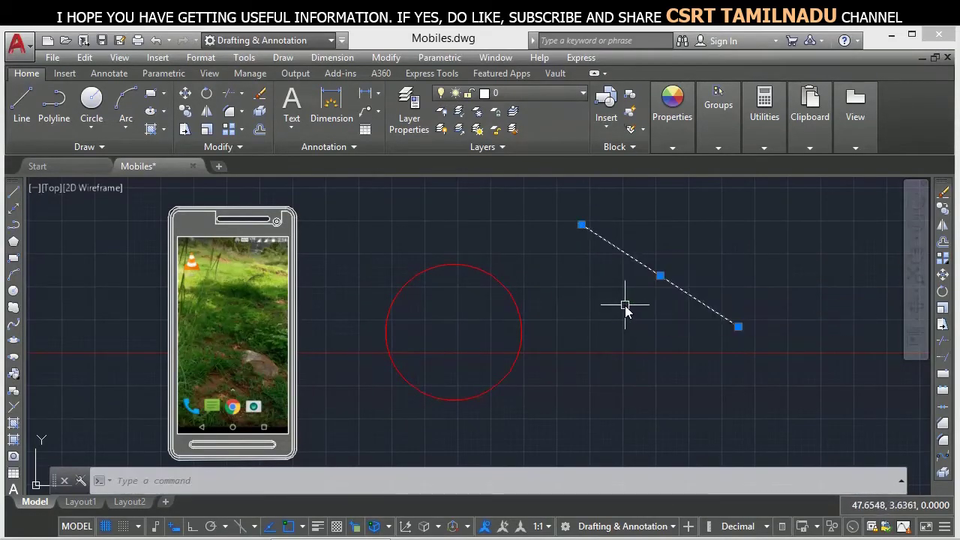
right_click(625, 306)
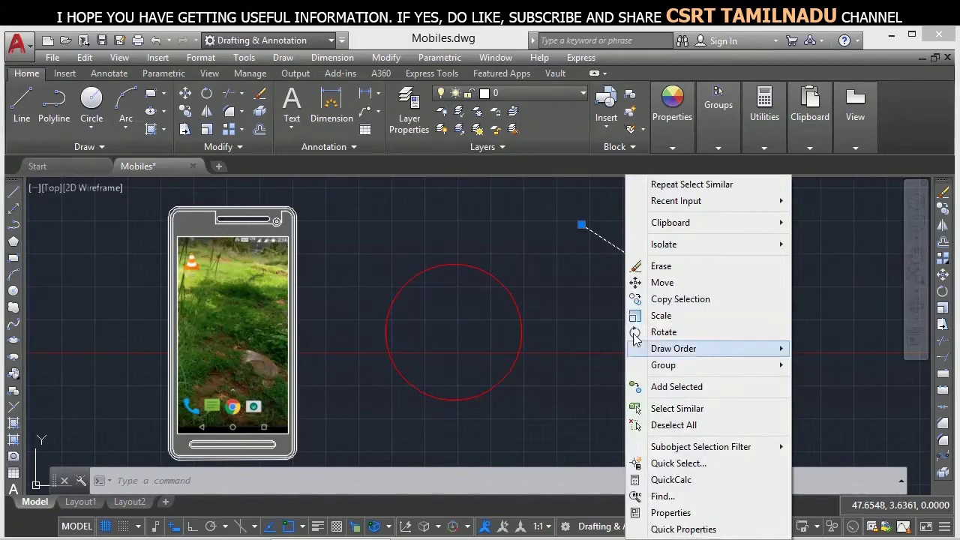
click(677, 408)
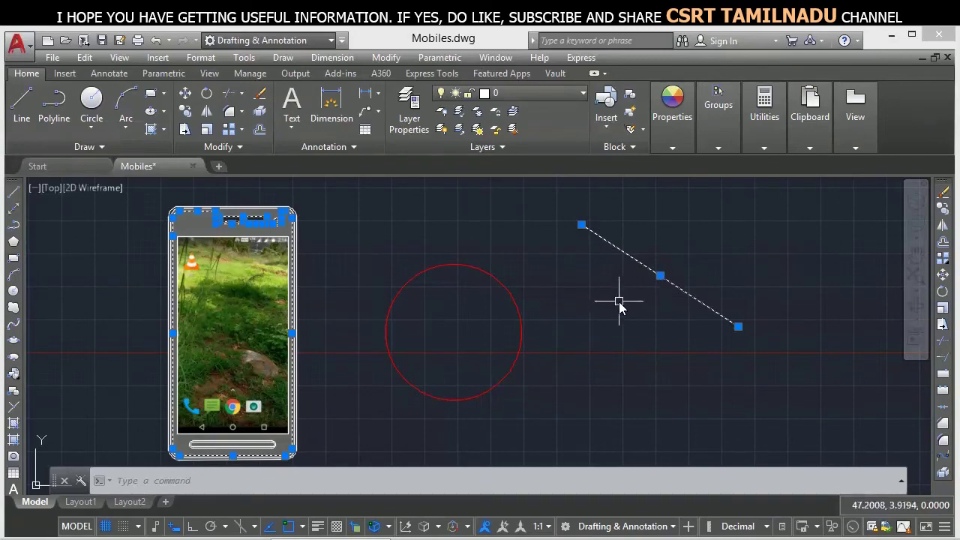
Select the phone's top outline polyline and run Select Similar on it.
scroll(224, 219, up, 8)
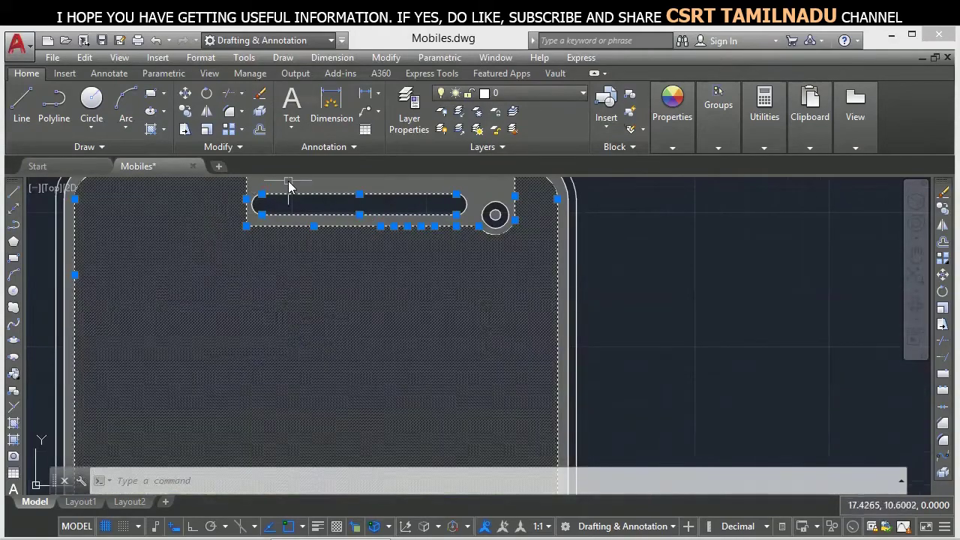
scroll(274, 239, up, 2)
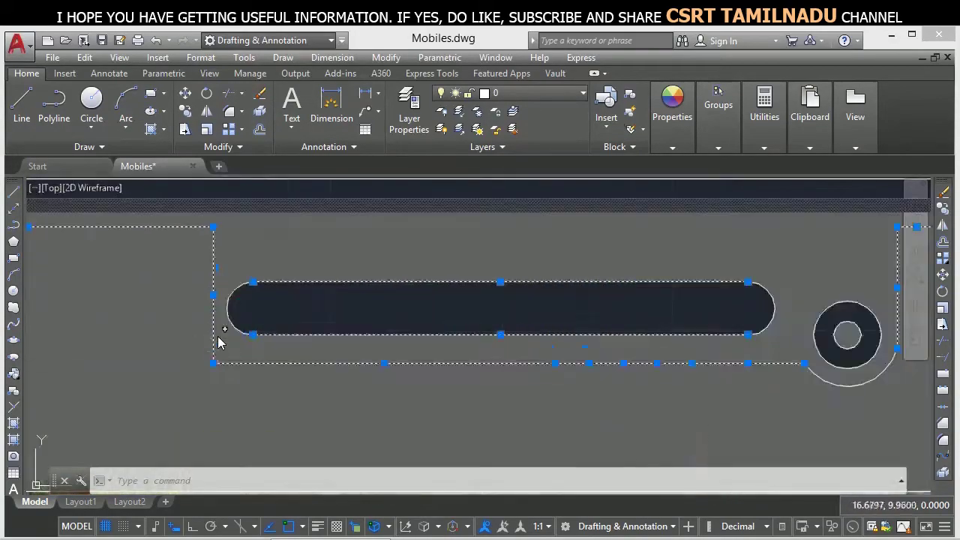
scroll(257, 275, up, 2)
scroll(251, 284, up, 1)
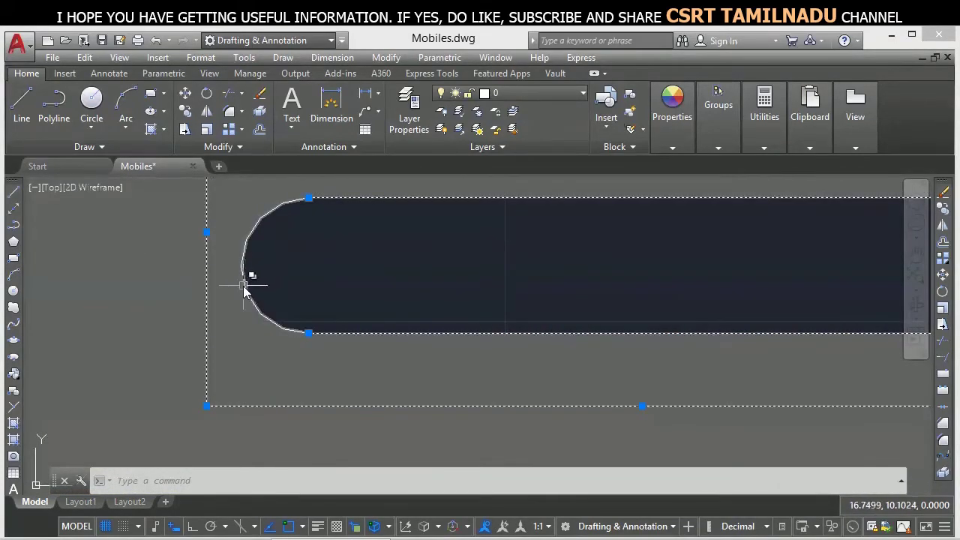
scroll(225, 326, down, 3)
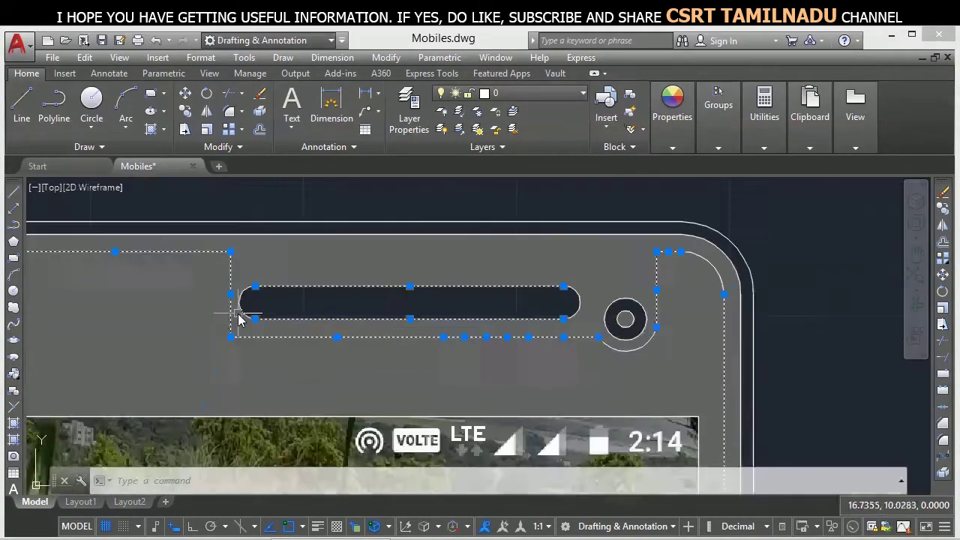
scroll(240, 317, down, 1)
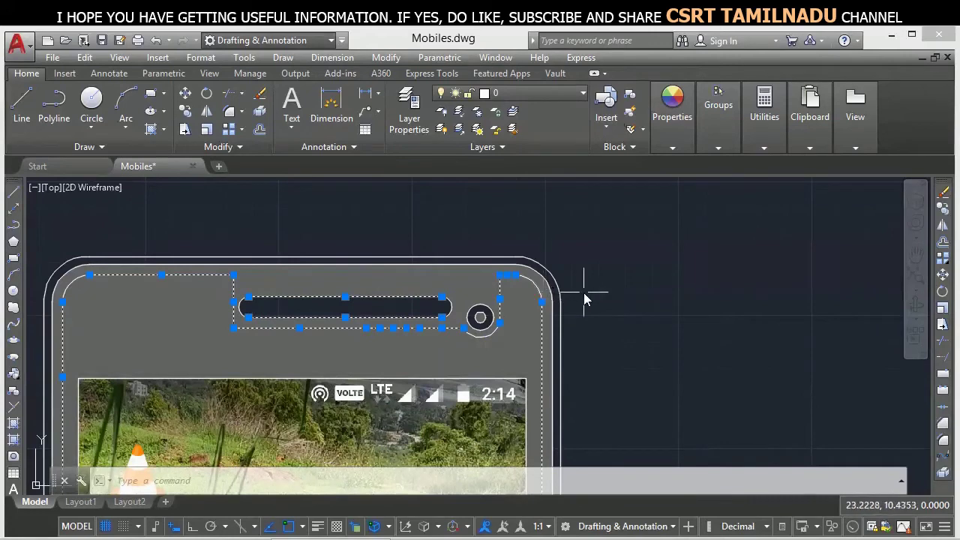
scroll(300, 253, up, 5)
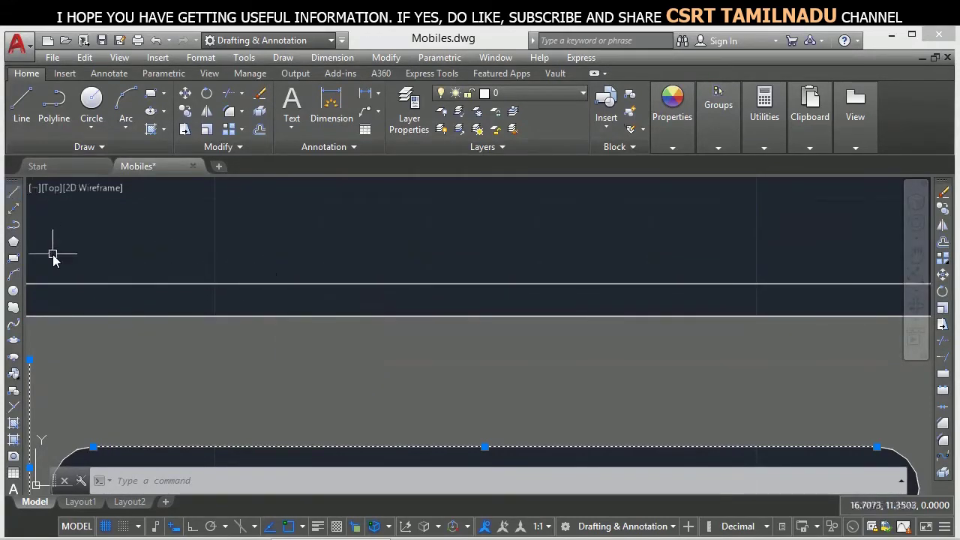
scroll(346, 182, down, 5)
scroll(371, 199, down, 3)
scroll(493, 210, up, 3)
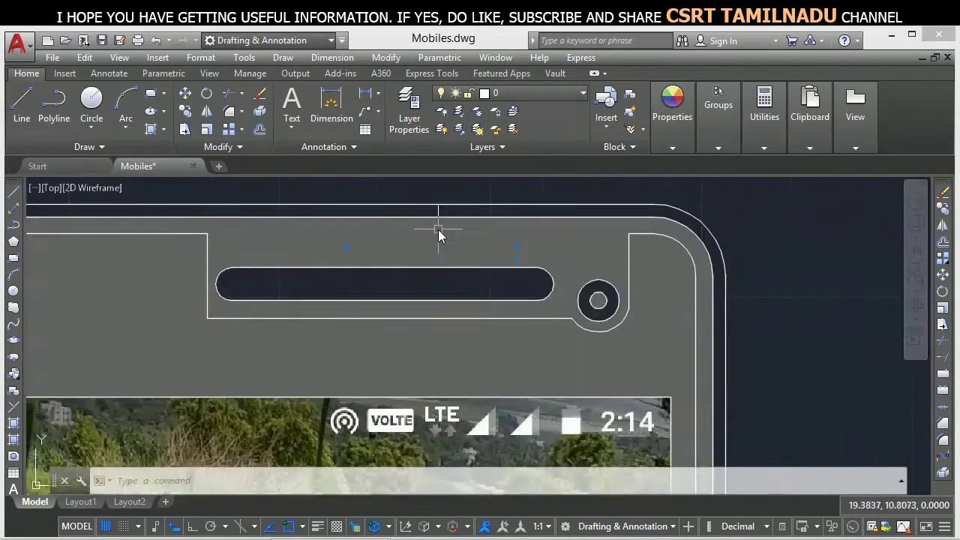
click(441, 204)
right_click(440, 205)
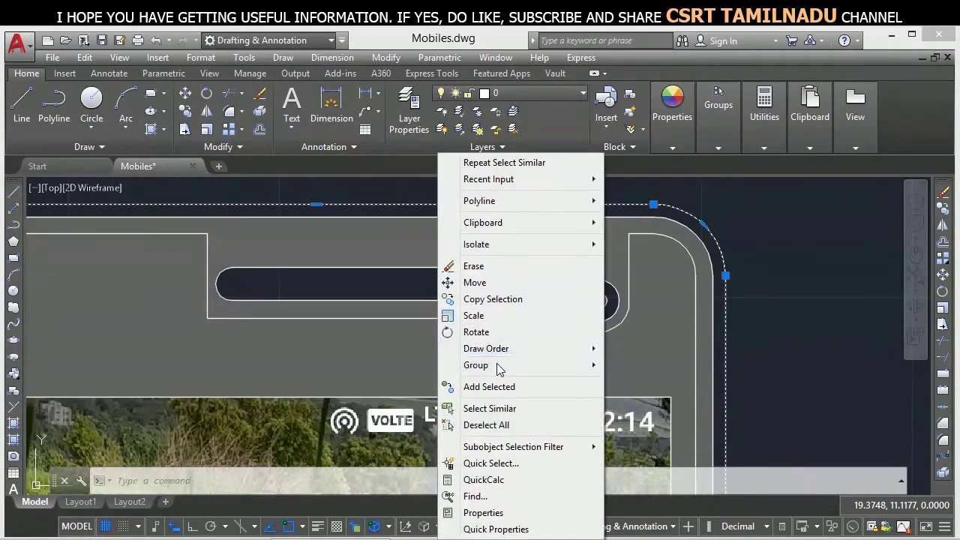
click(489, 408)
Crossing-select the circle and line, then deselect them from the right-click menu.
scroll(400, 235, down, 3)
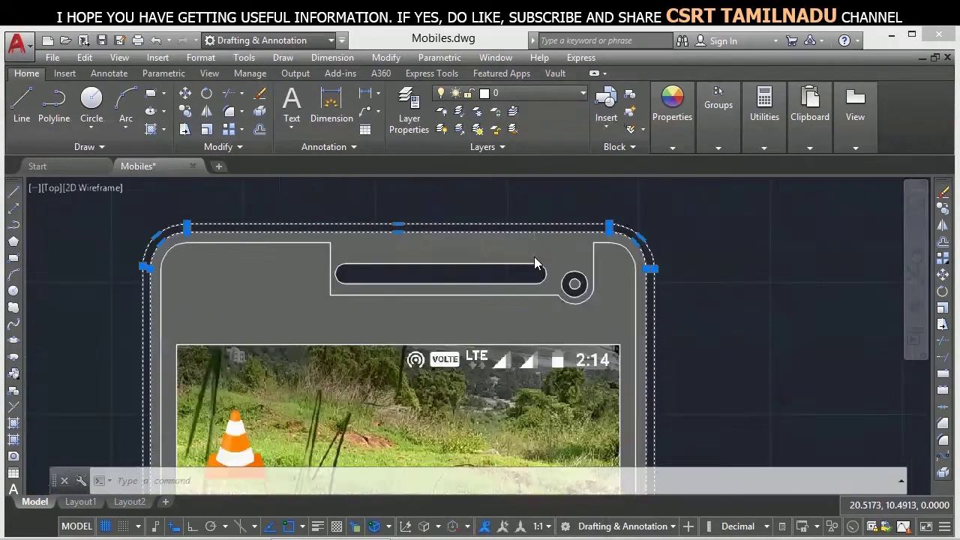
scroll(534, 257, down, 2)
scroll(518, 292, down, 3)
scroll(563, 347, up, 2)
scroll(563, 342, up, 2)
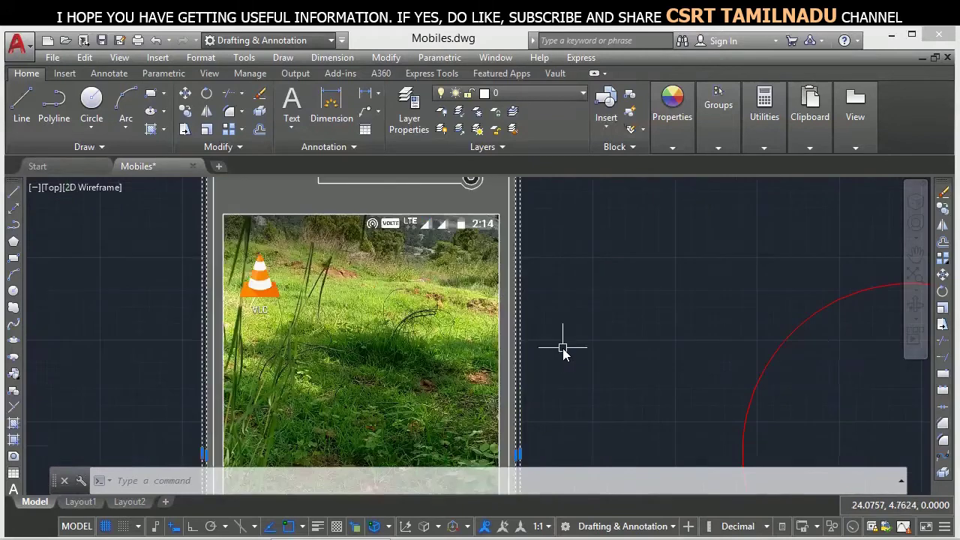
scroll(563, 349, down, 3)
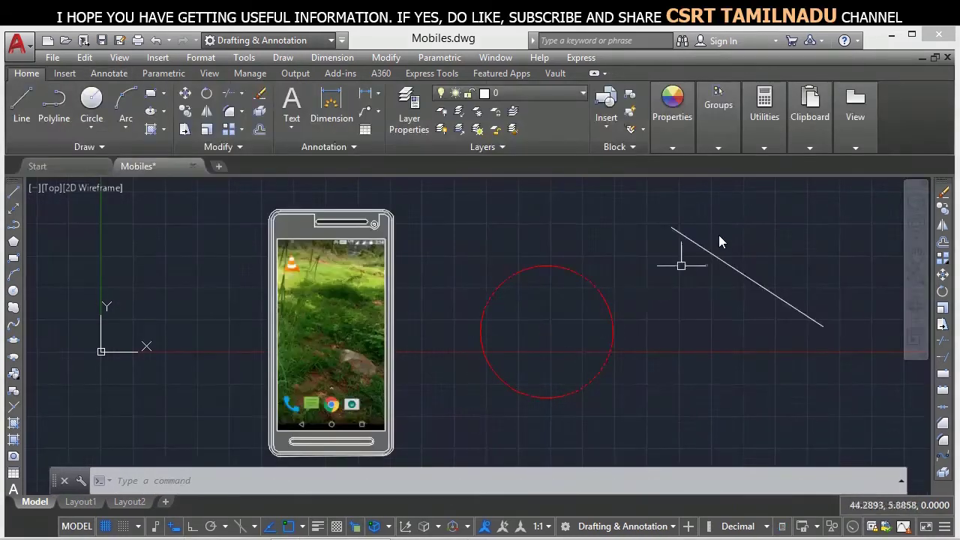
click(735, 214)
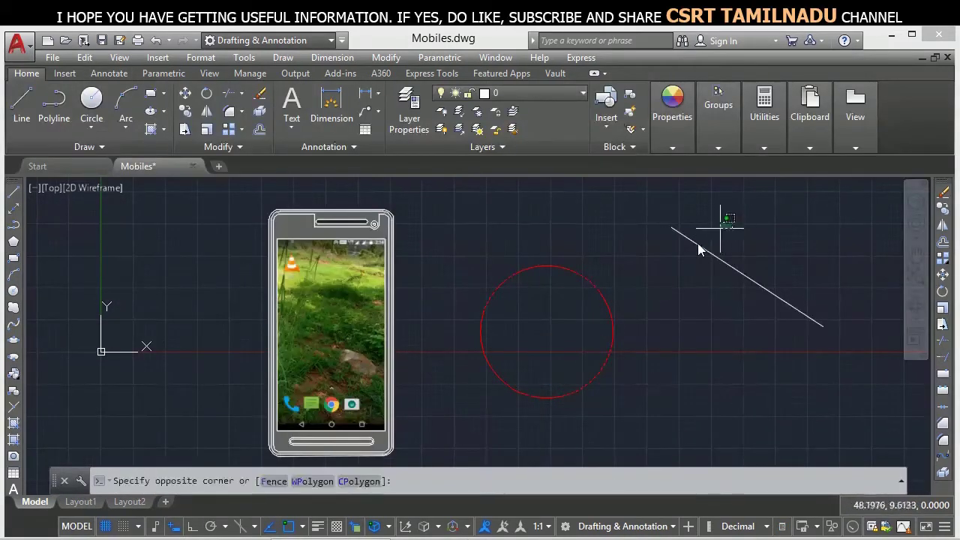
click(568, 324)
right_click(568, 324)
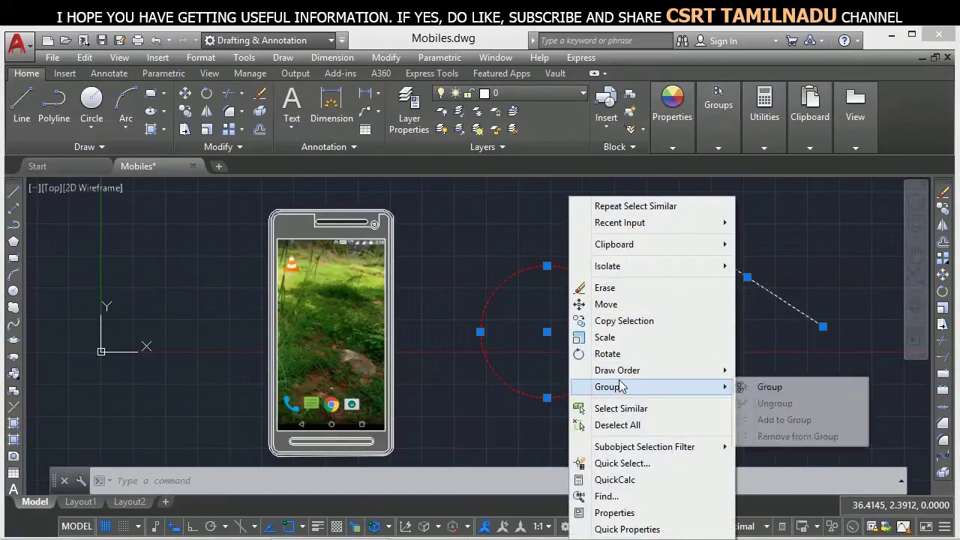
click(606, 425)
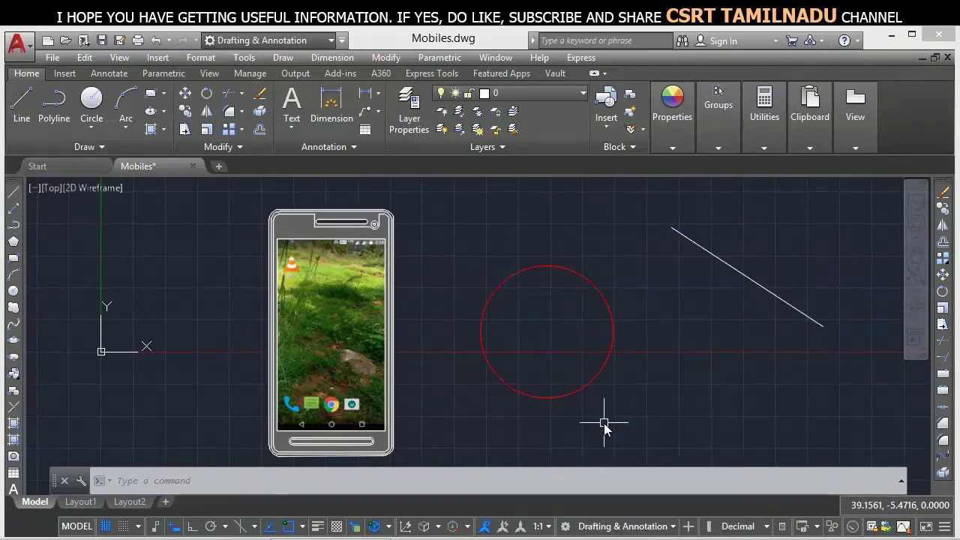
Crossing-select the whole drawing, remove the red circle, then clear the selection.
click(807, 231)
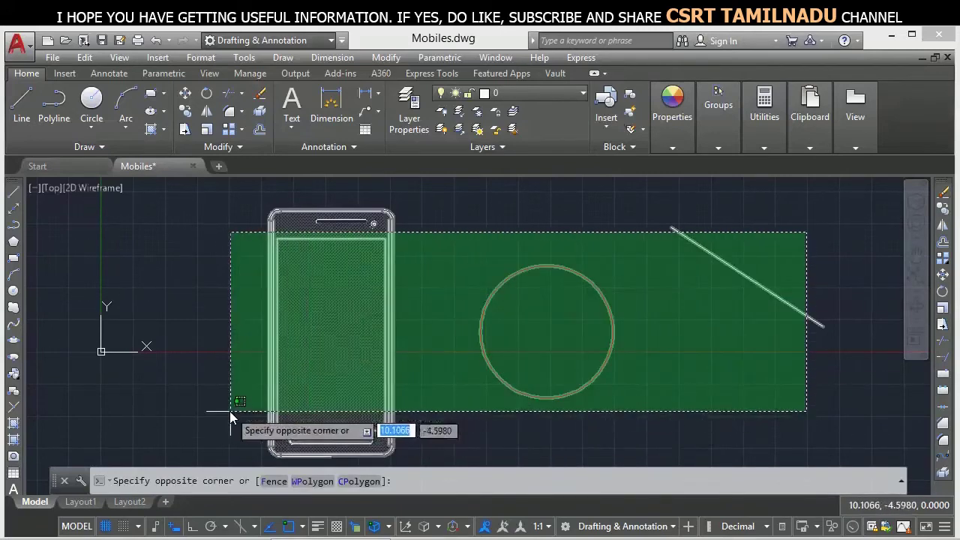
click(229, 410)
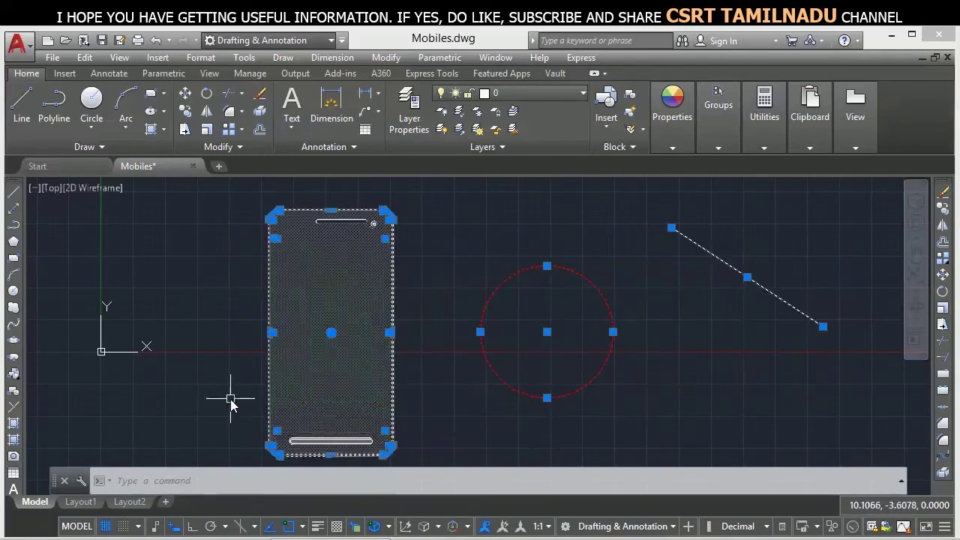
shift+click(577, 274)
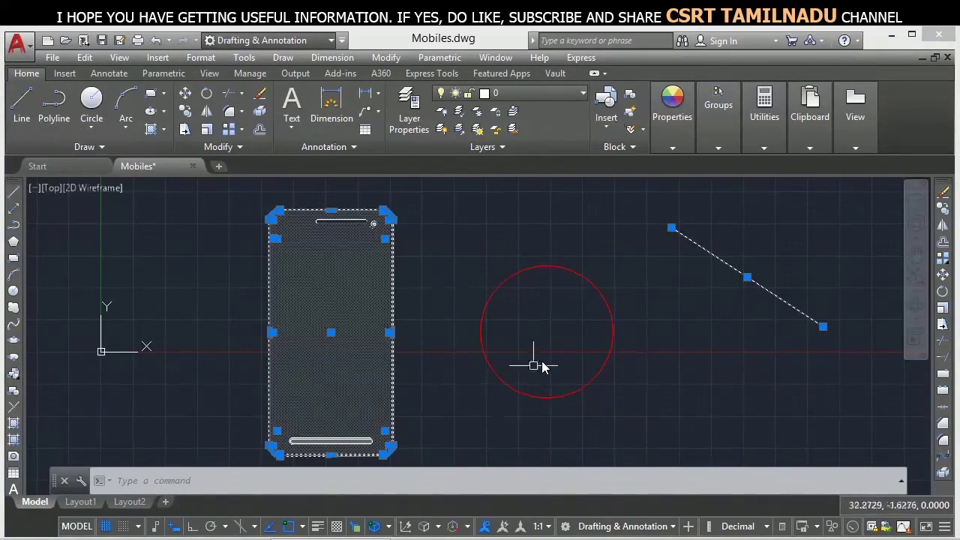
key(Escape)
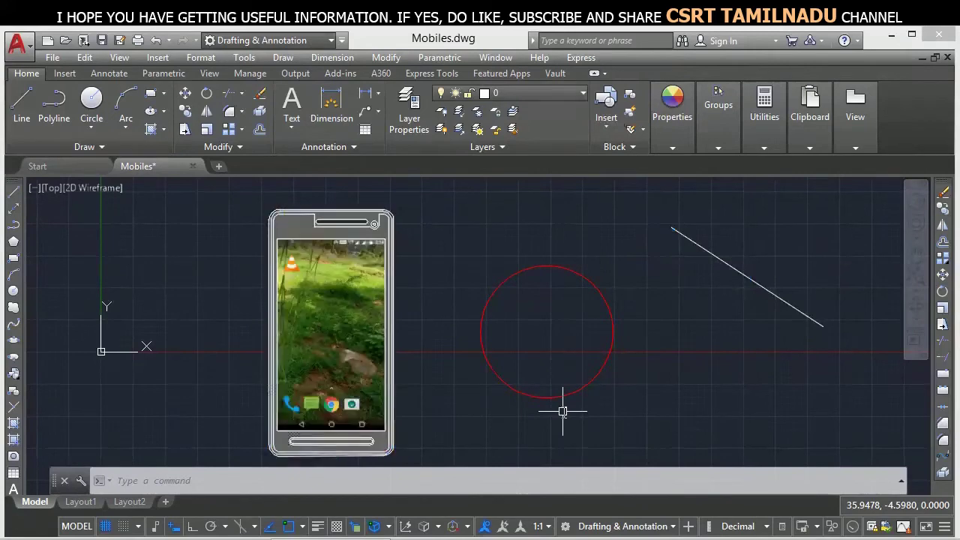
Run Quick Select on the entire drawing with Object type Circle and operator Select All.
right_click(636, 395)
mouse_move(711, 318)
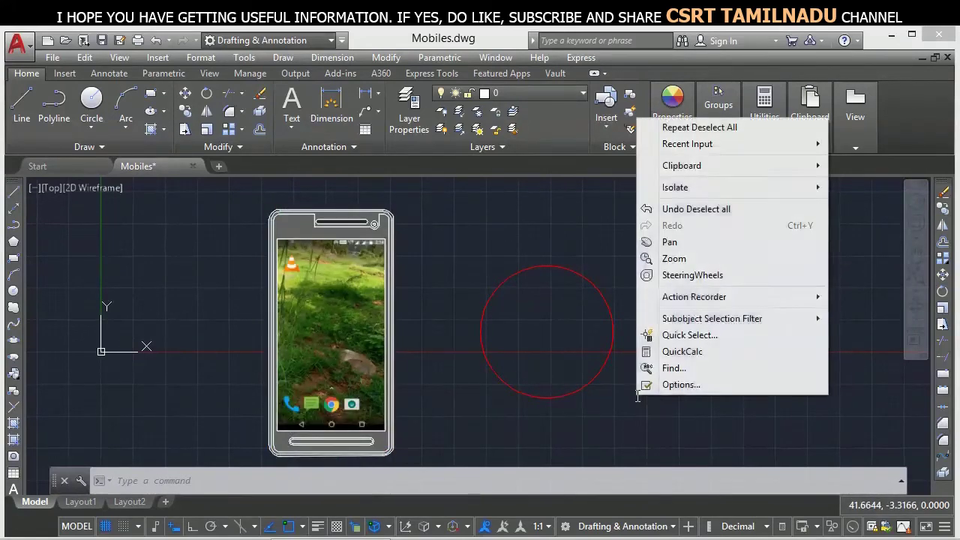
click(683, 335)
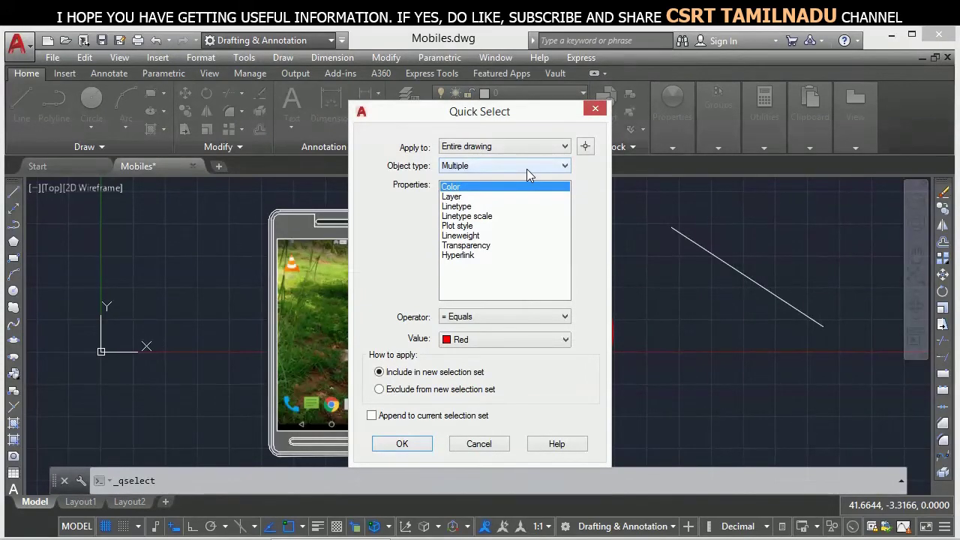
mouse_move(525, 116)
mouse_down()
mouse_move(697, 107)
mouse_move(768, 90)
mouse_up()
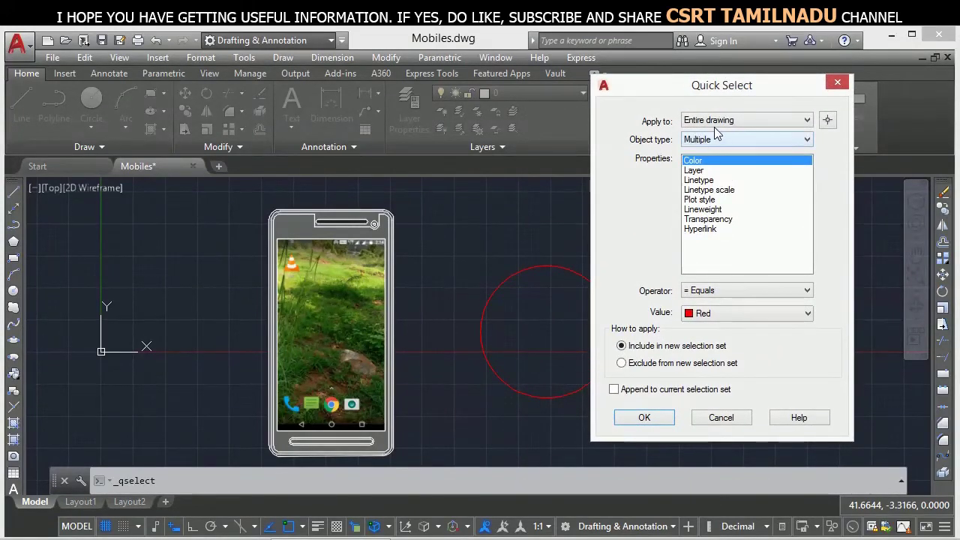
click(743, 123)
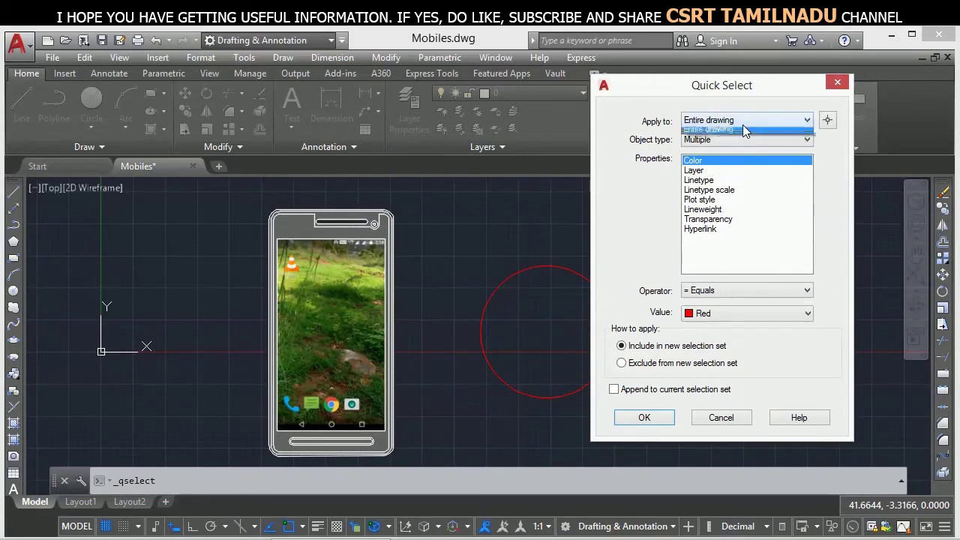
click(734, 135)
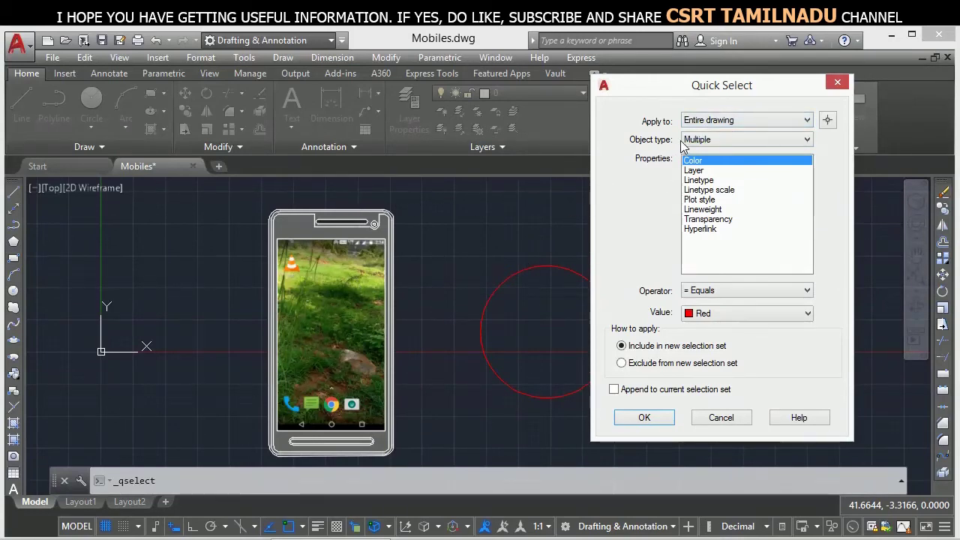
click(715, 141)
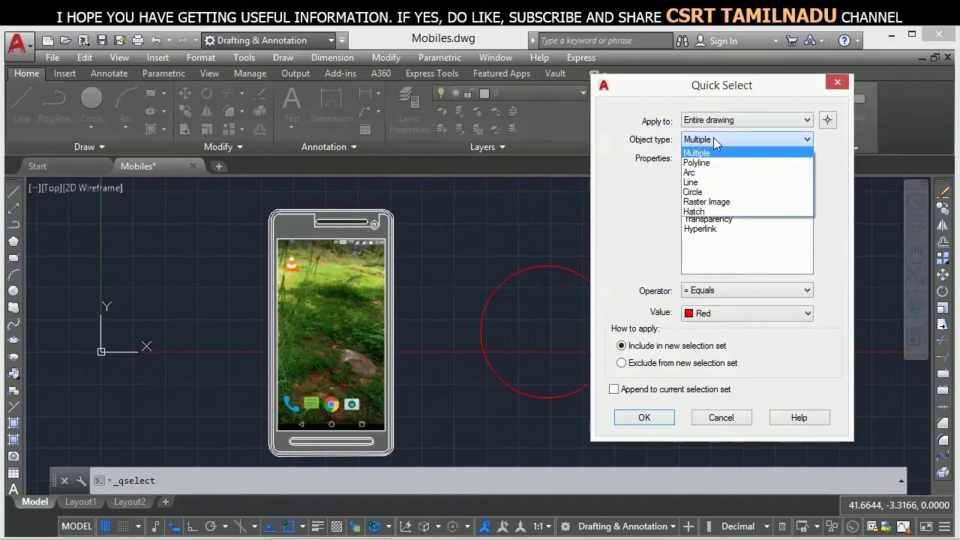
click(705, 192)
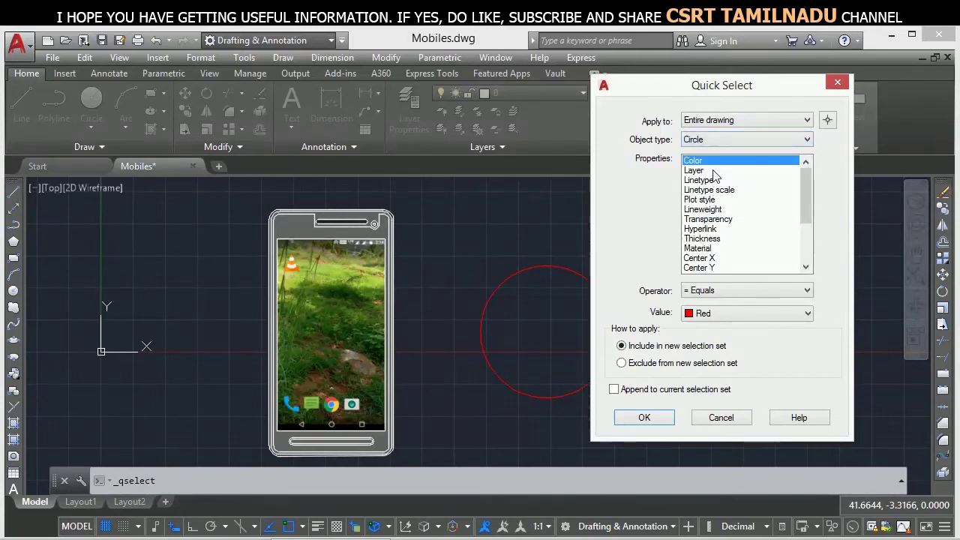
click(714, 292)
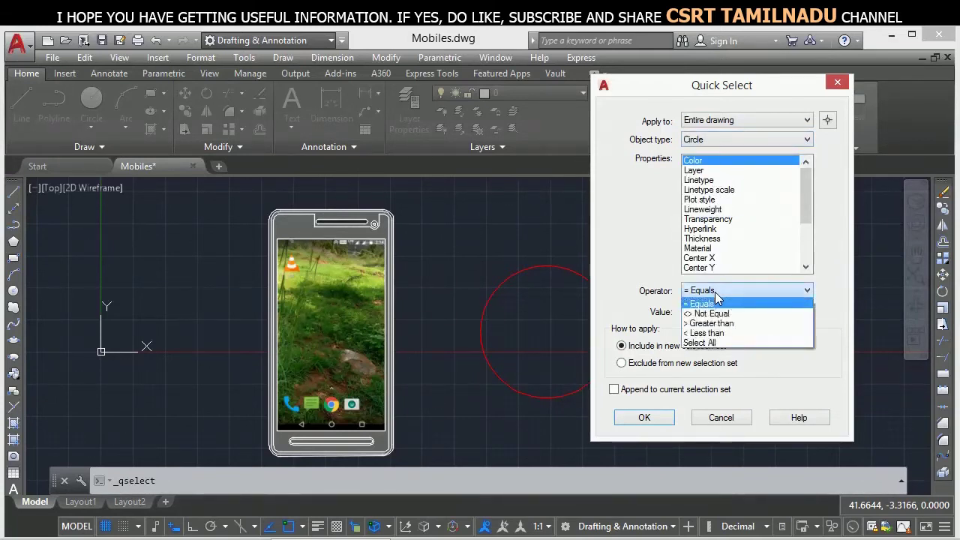
click(701, 343)
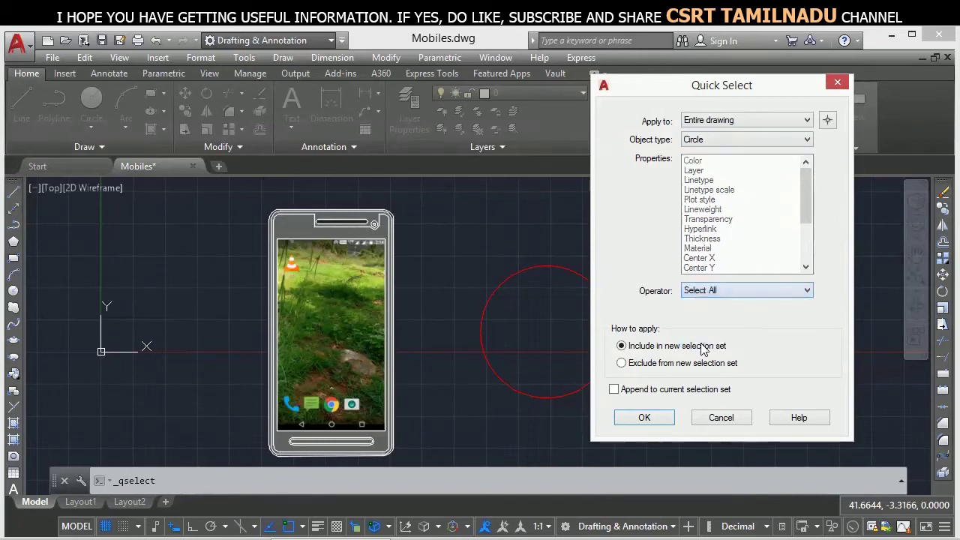
click(643, 419)
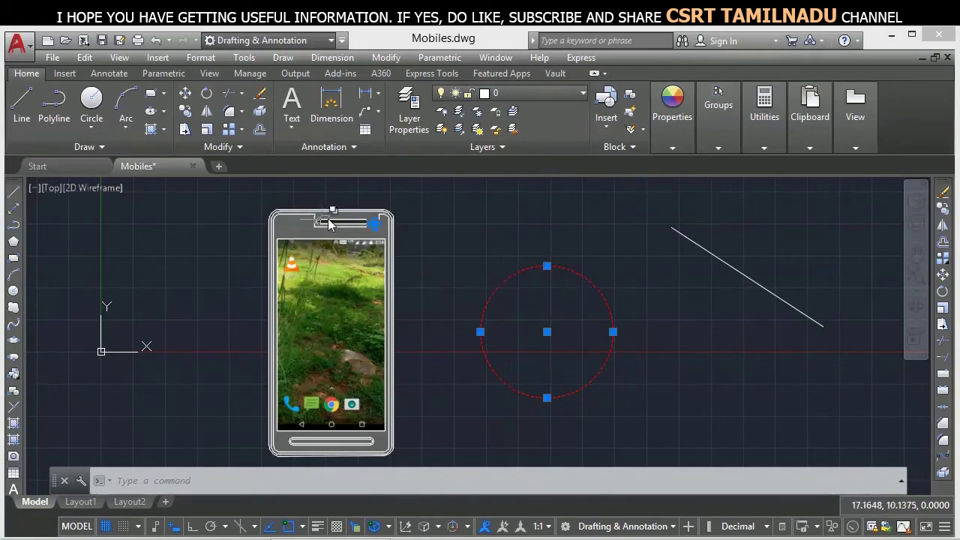
Bring the whole phone, circle and line into view and set Quick Select's object type to Circle.
scroll(525, 253, up, 4)
scroll(515, 253, up, 2)
scroll(420, 207, up, 1)
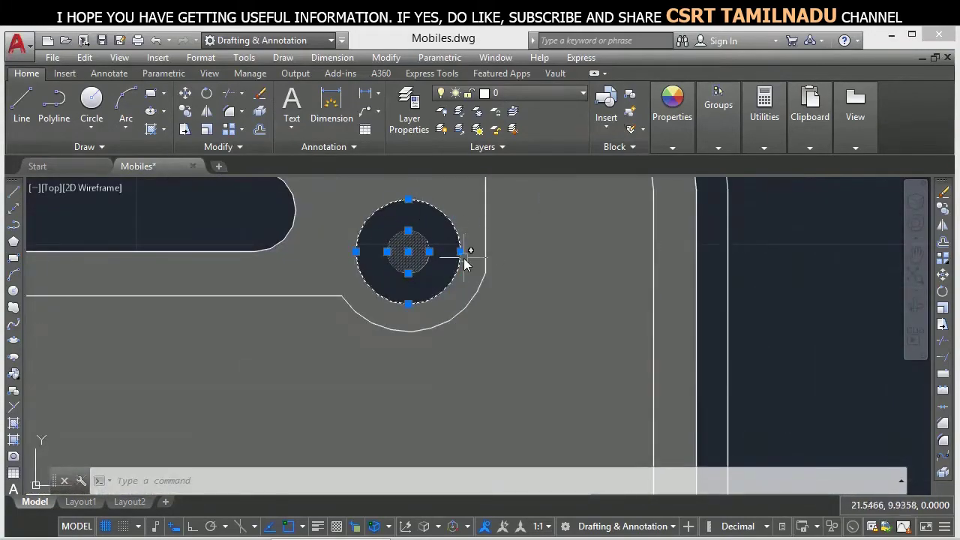
scroll(621, 253, down, 2)
scroll(728, 272, down, 3)
scroll(723, 276, down, 4)
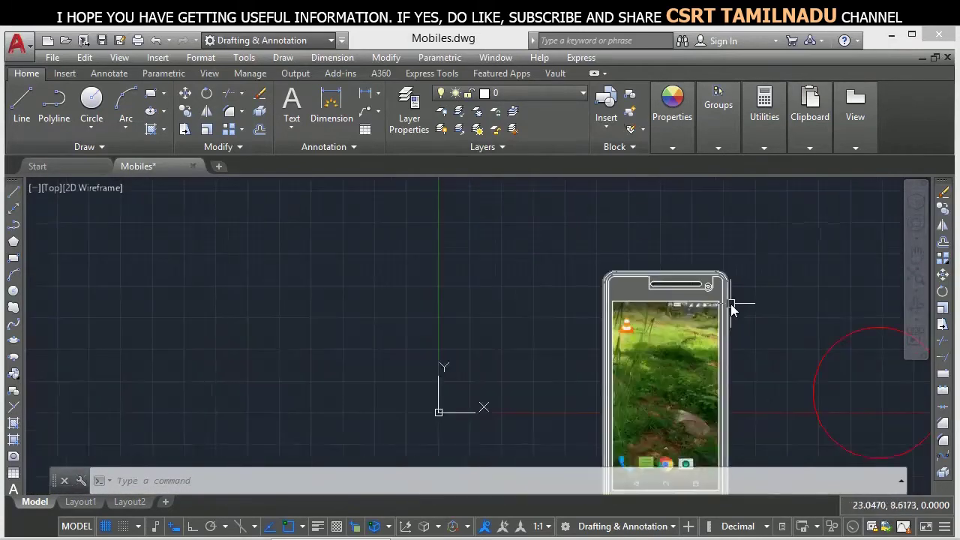
middle_drag(730, 307, 444, 259)
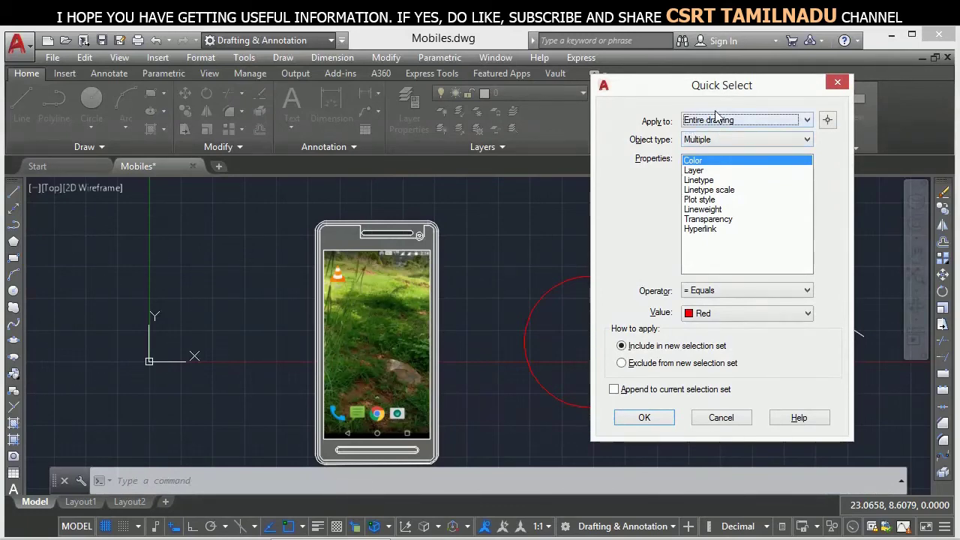
click(708, 139)
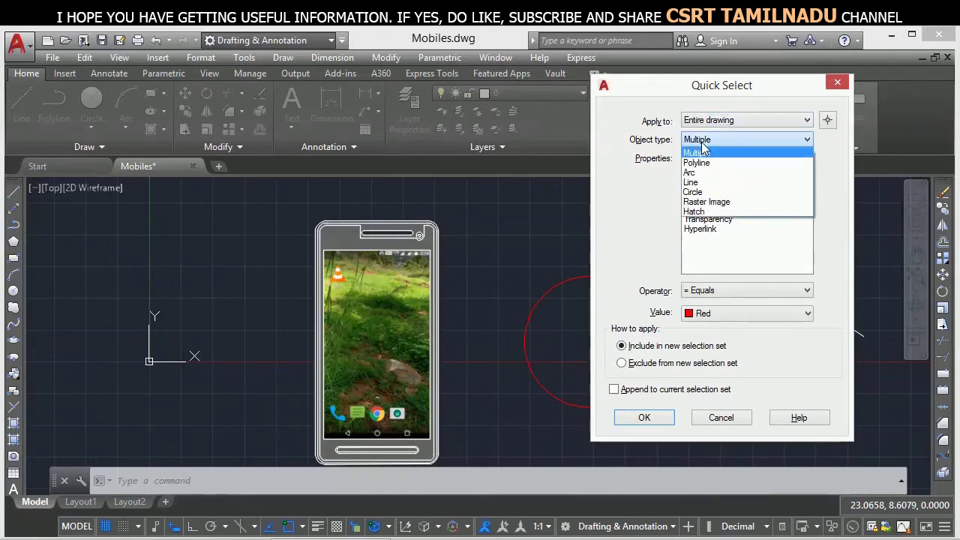
click(696, 194)
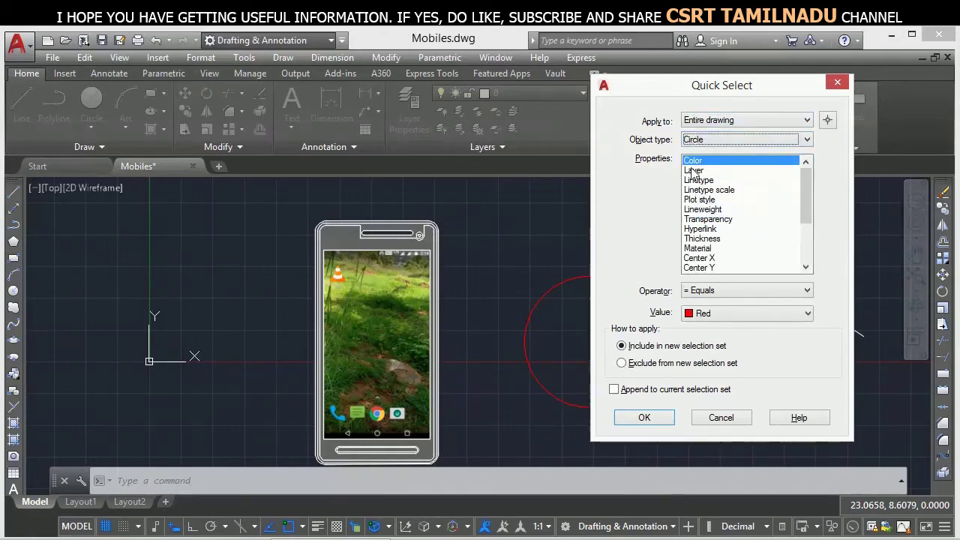
Filter circles on Color equal to Red and apply, selecting only the red circle.
click(711, 172)
click(715, 162)
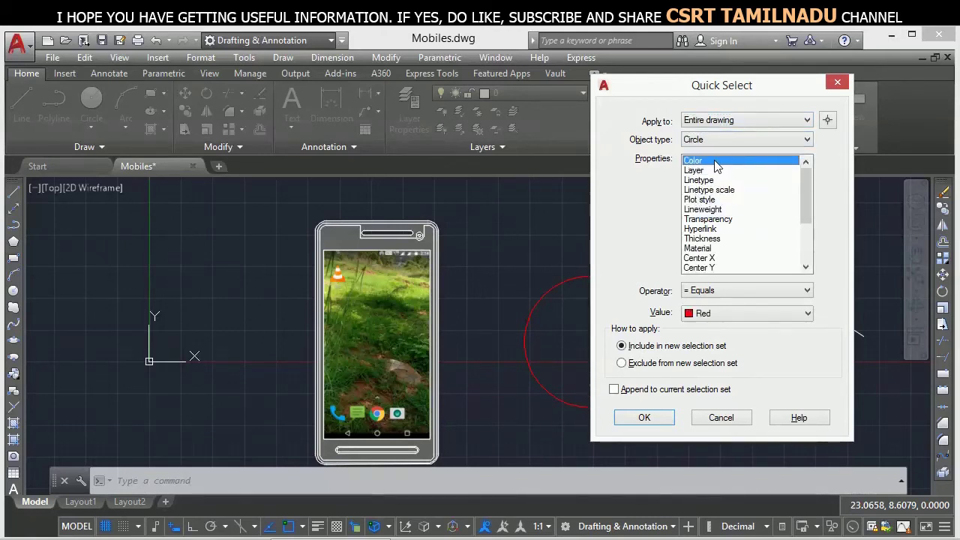
click(705, 314)
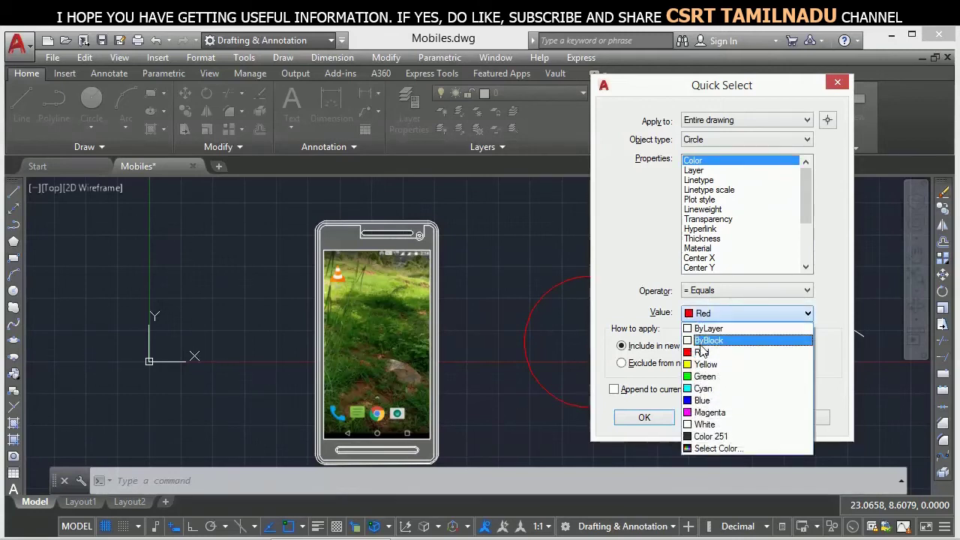
click(699, 352)
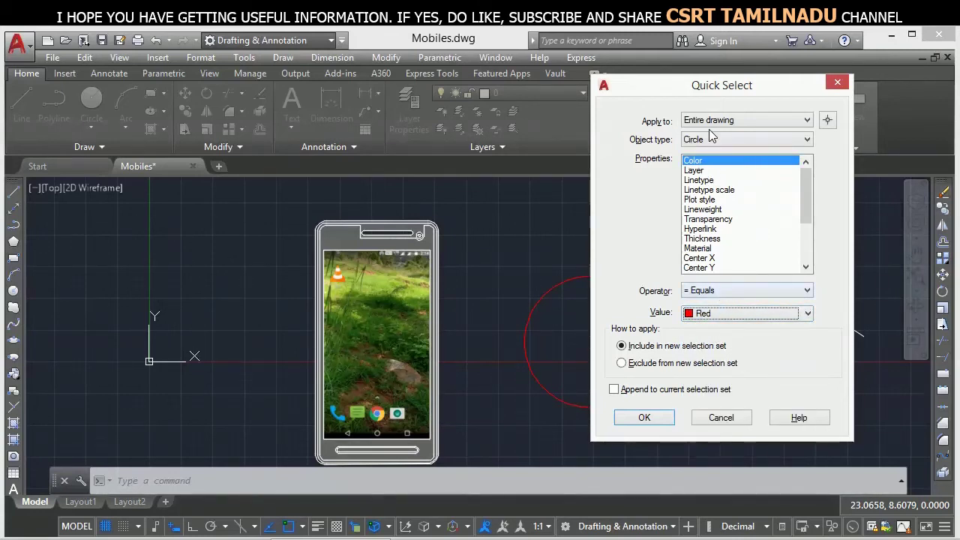
click(643, 418)
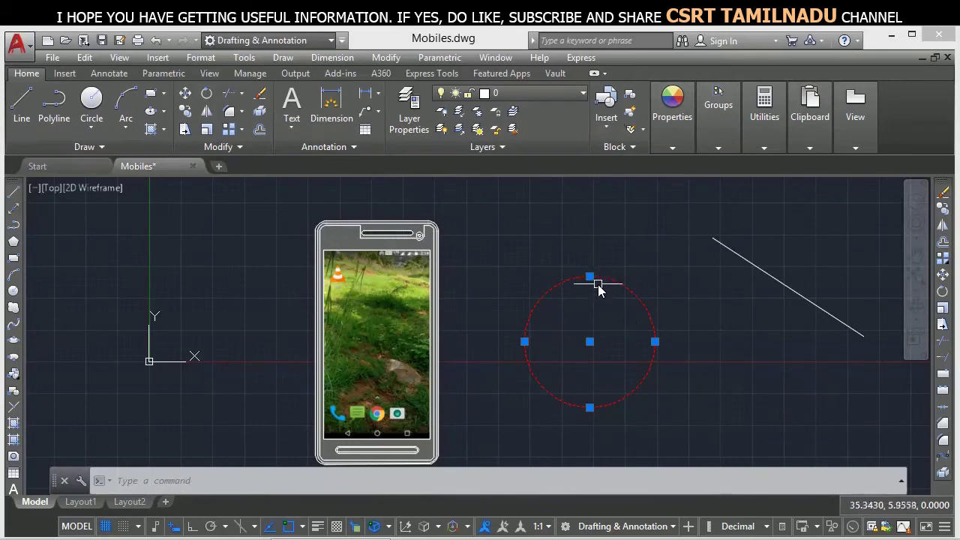
scroll(598, 285, up, 4)
scroll(597, 284, down, 4)
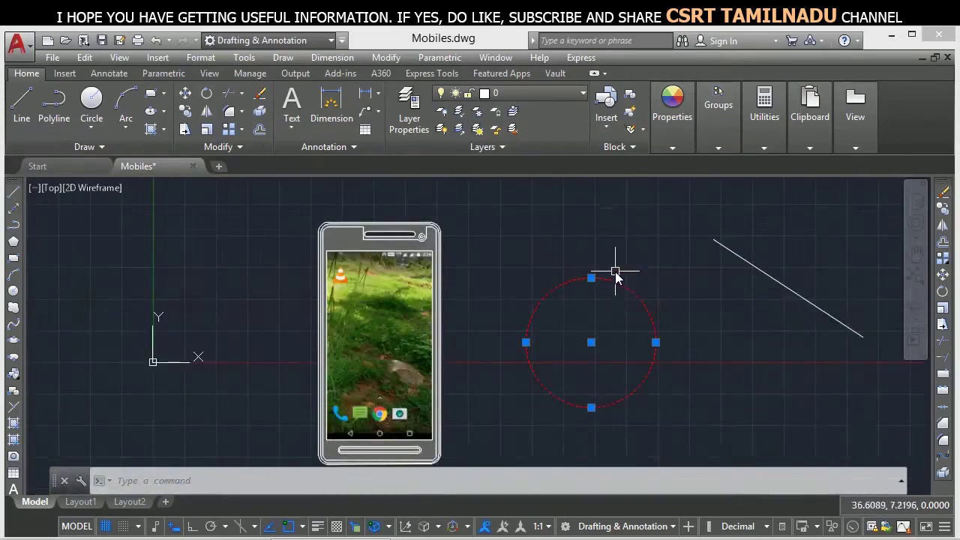
Clear the selection and try Quick Select's Layer filter and Circle object type, then restore Multiple.
key(Escape)
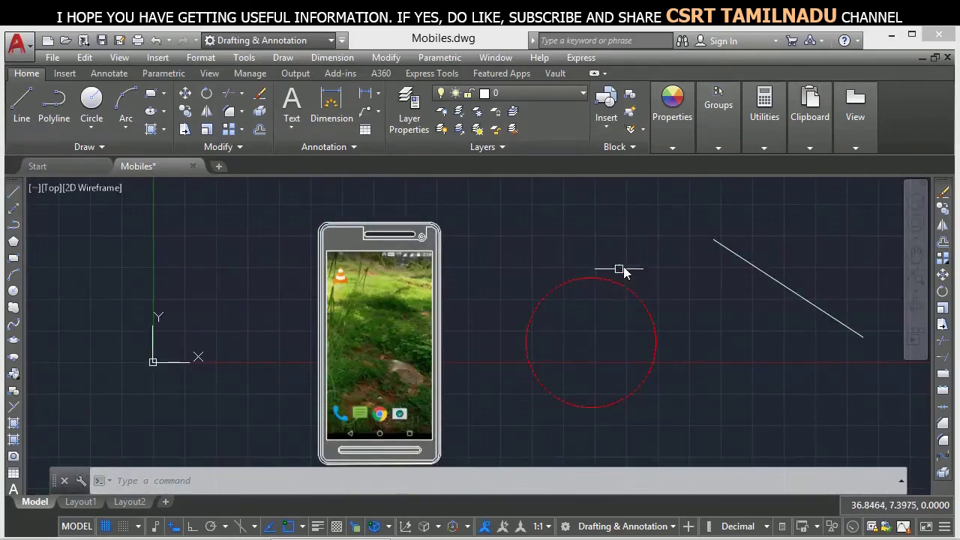
right_click(624, 272)
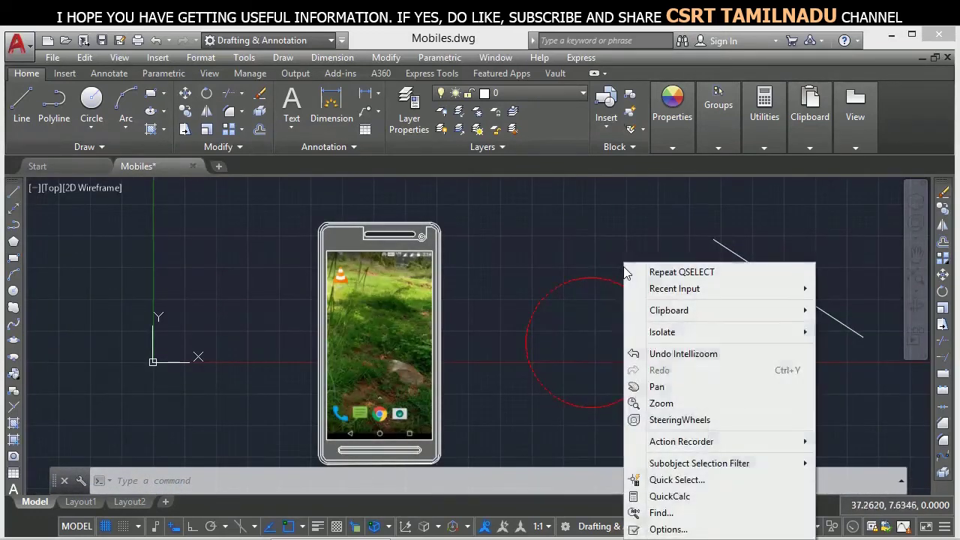
click(651, 480)
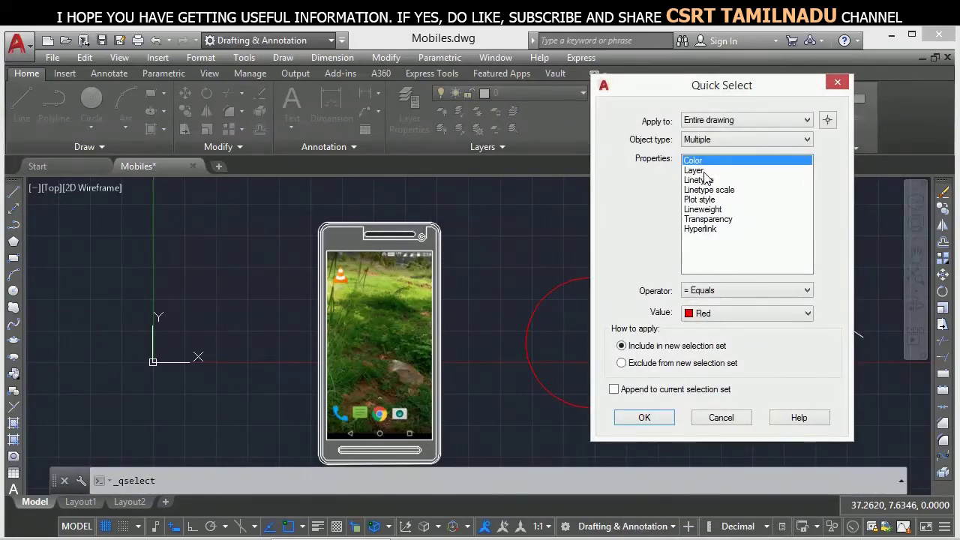
click(704, 172)
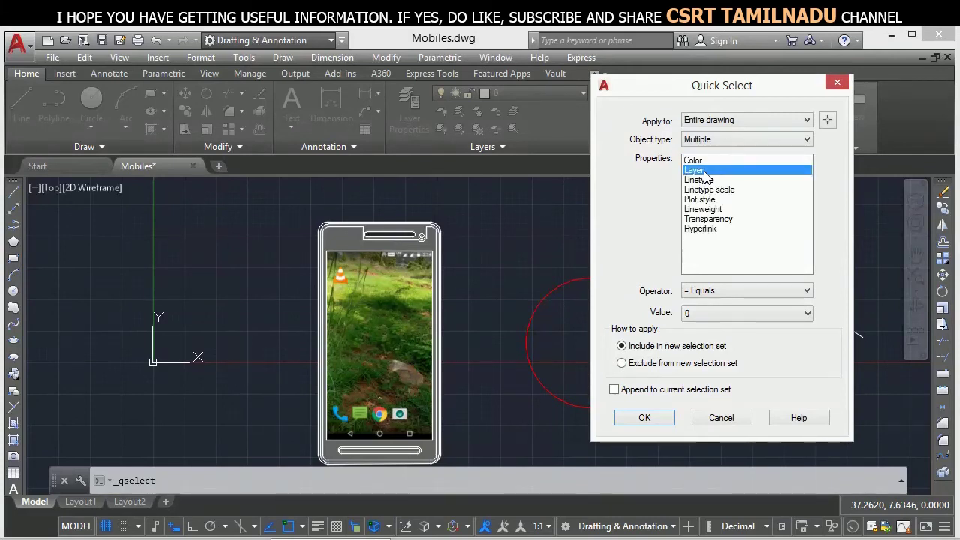
click(717, 141)
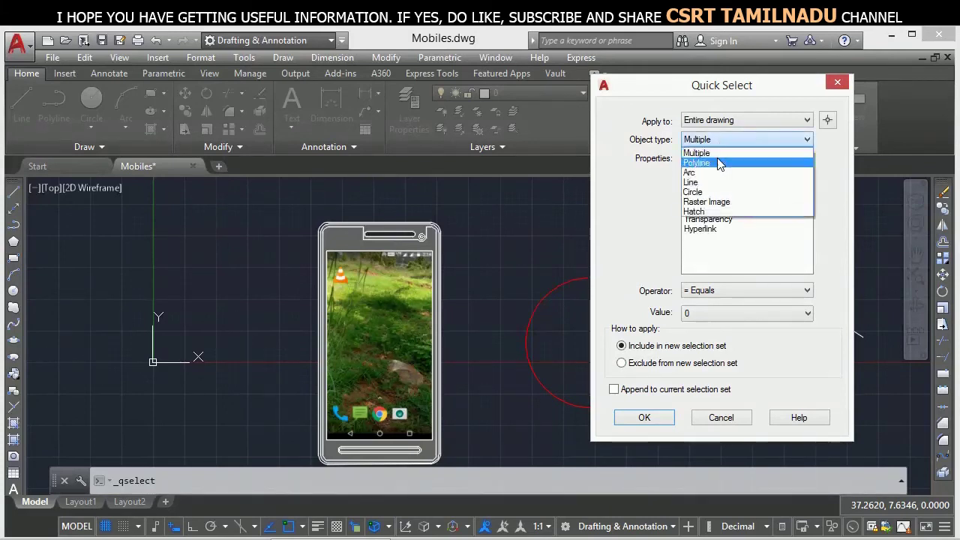
click(709, 192)
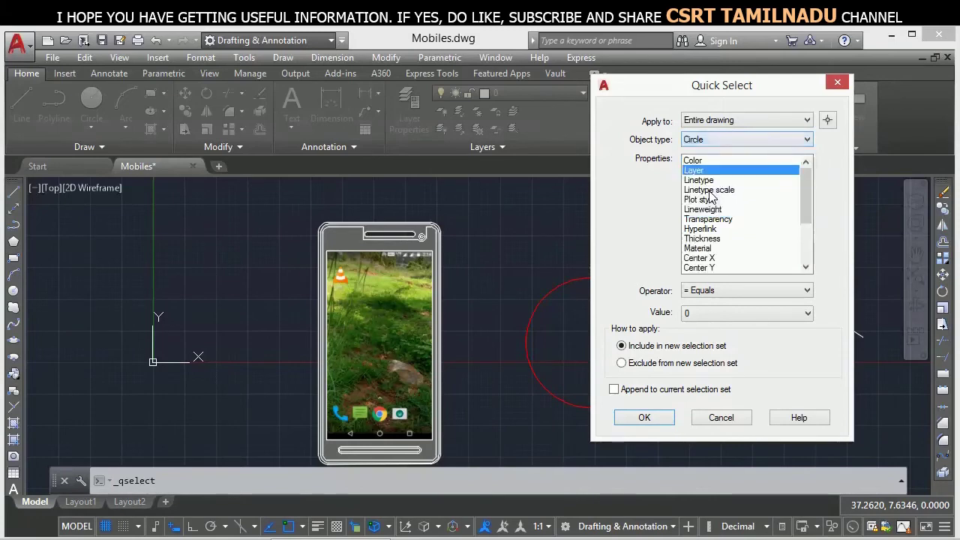
click(701, 143)
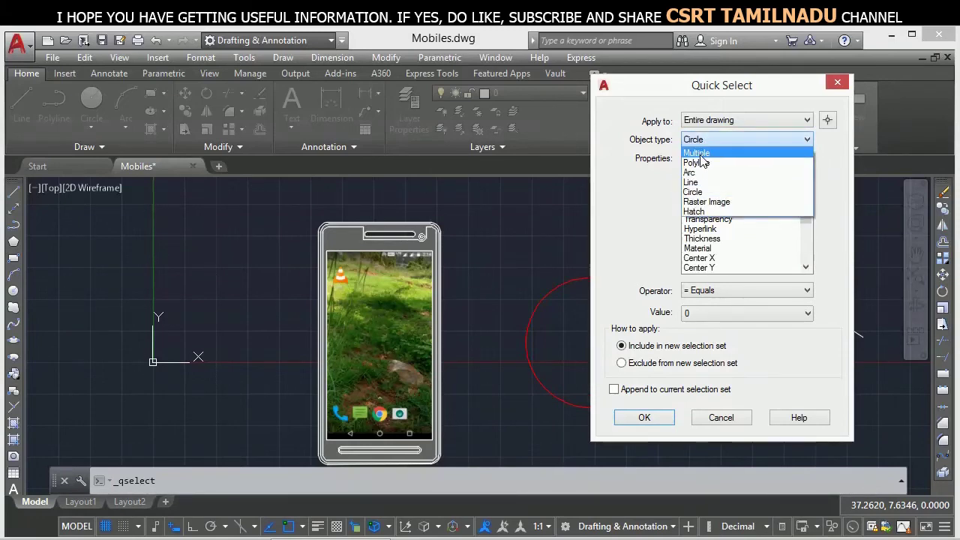
click(699, 155)
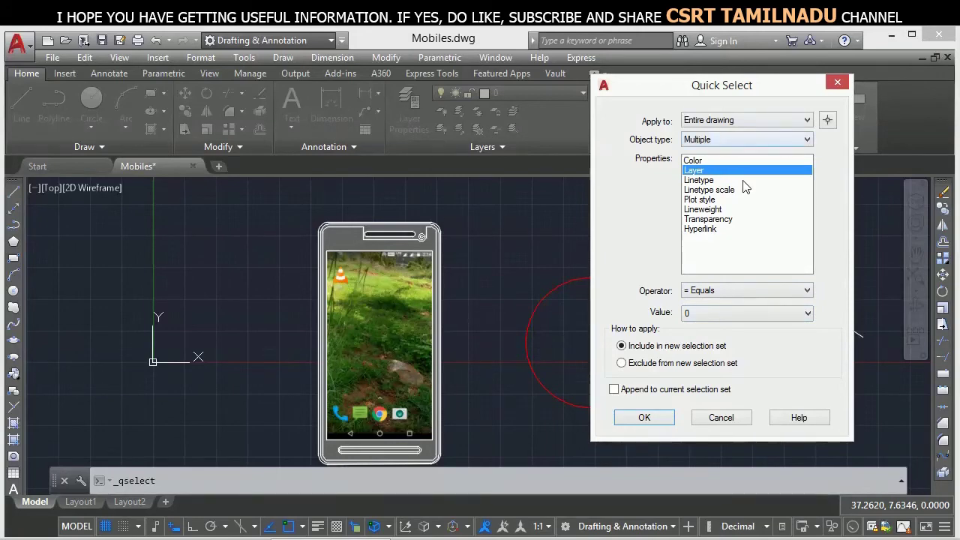
Cancel Quick Select and crossing-window select the red circle and diagonal line.
key(Escape)
click(745, 222)
click(618, 304)
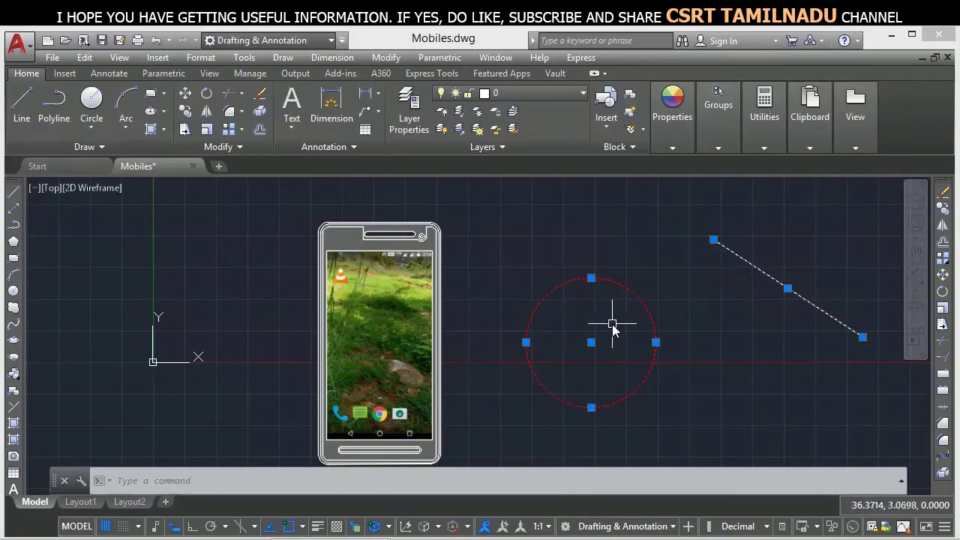
Set up Quick Select to apply to the entire drawing with object type Line.
right_click(612, 324)
click(646, 464)
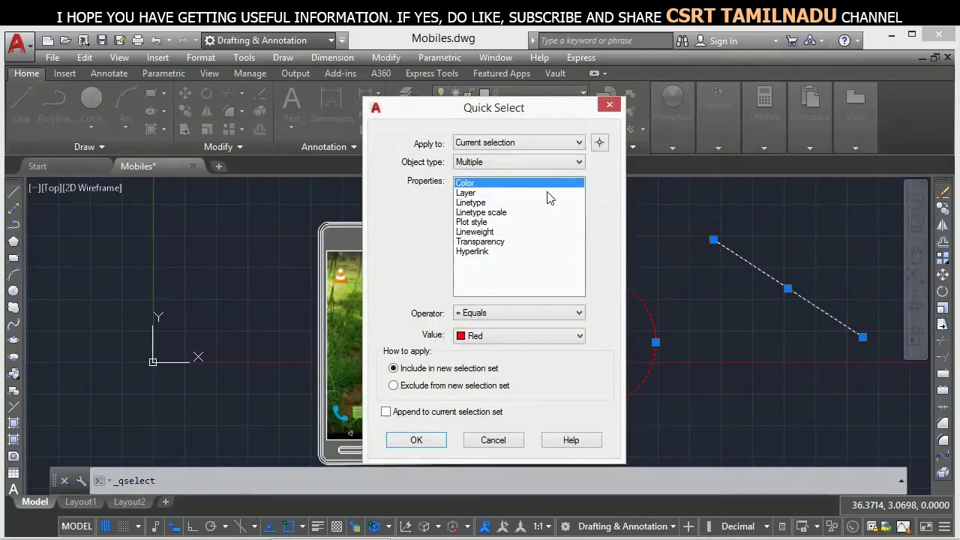
click(534, 141)
click(512, 153)
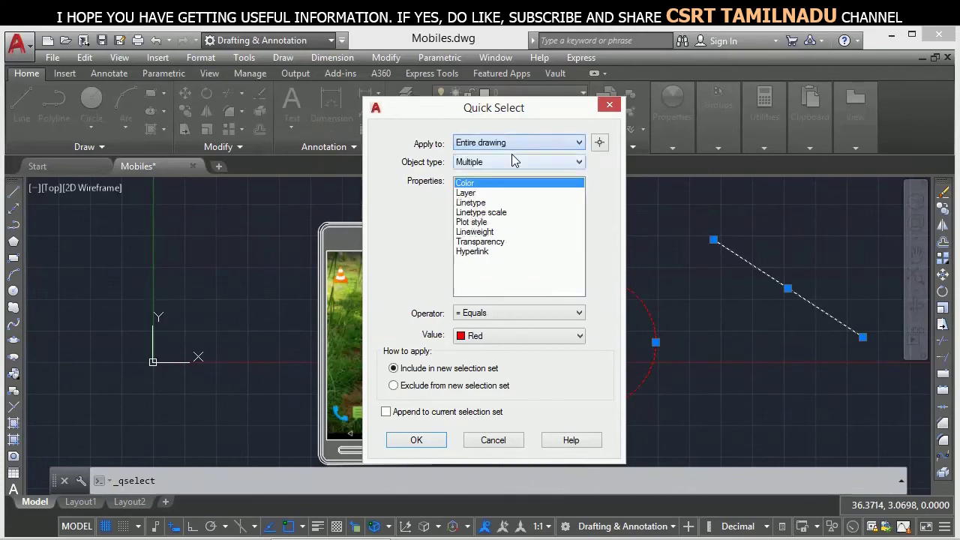
click(488, 162)
click(497, 163)
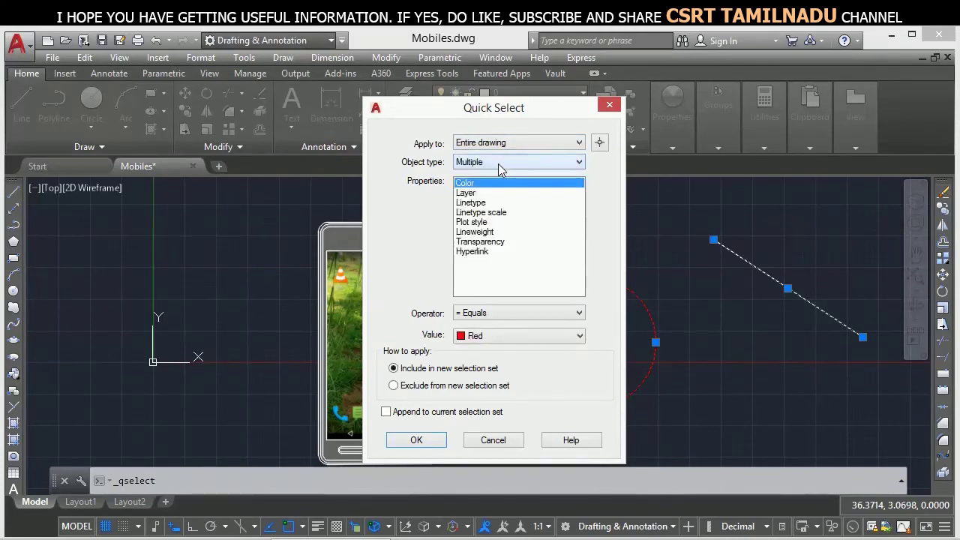
click(498, 163)
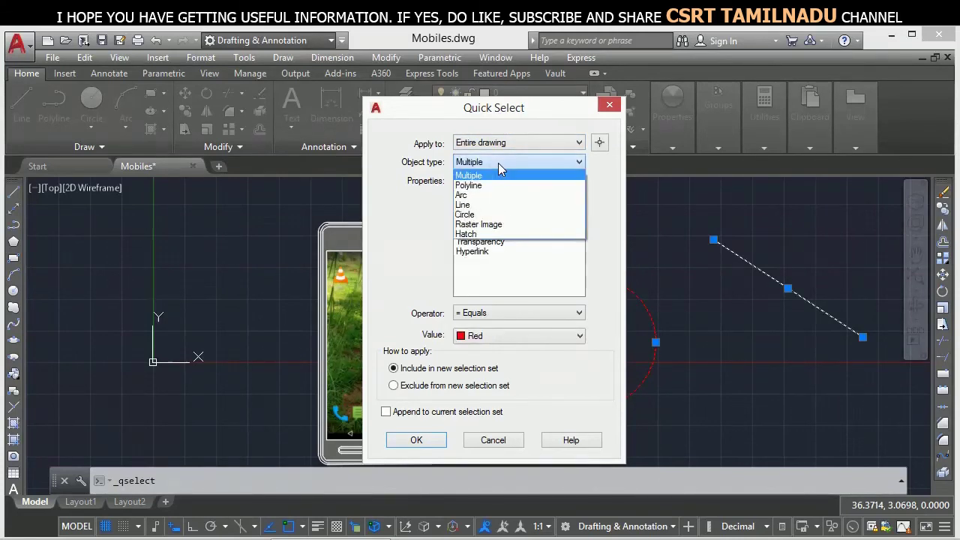
click(479, 206)
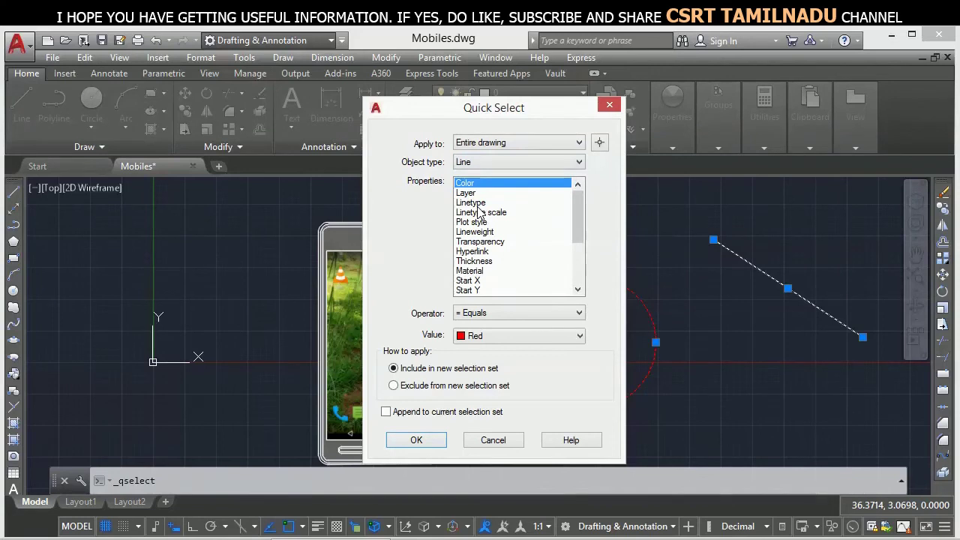
Use operator Select All with Exclude from new selection set, and apply the filter.
click(499, 314)
click(474, 368)
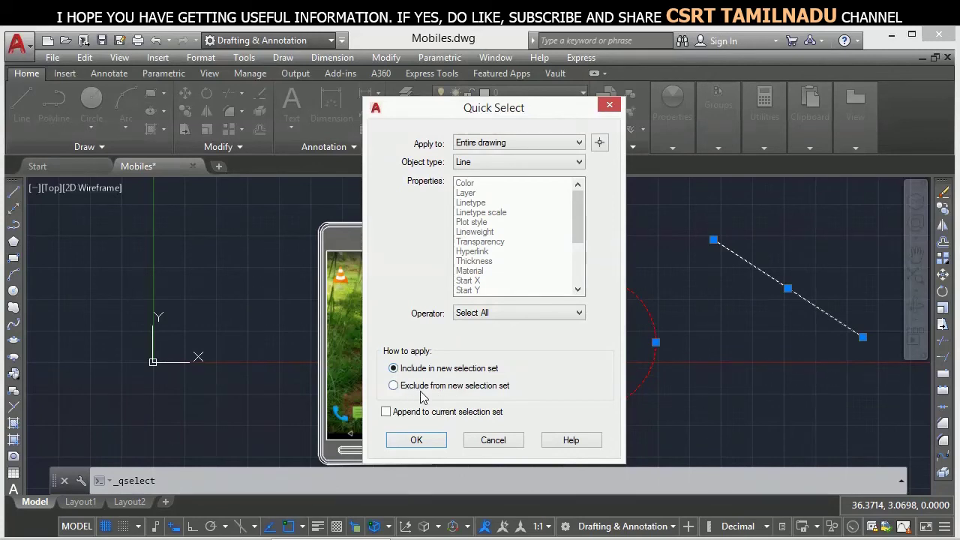
click(467, 397)
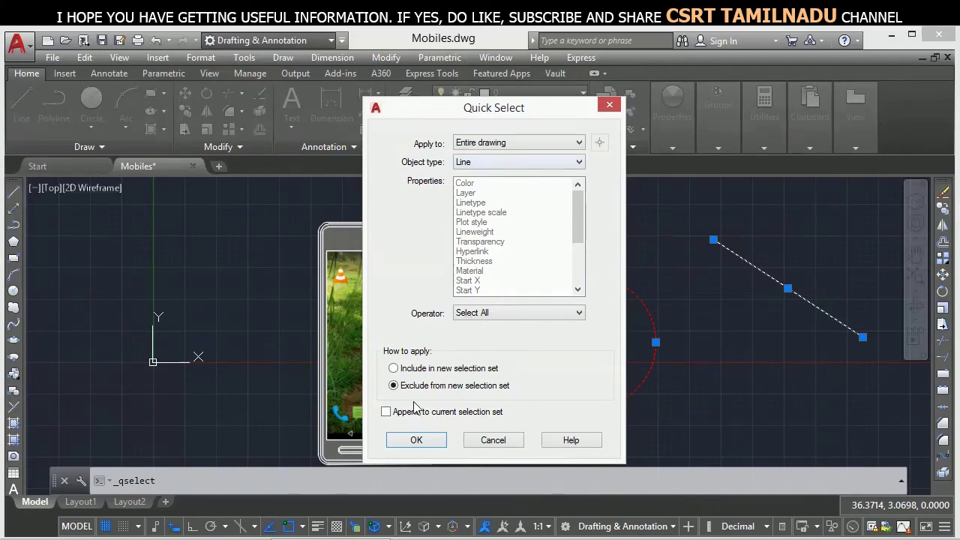
click(417, 440)
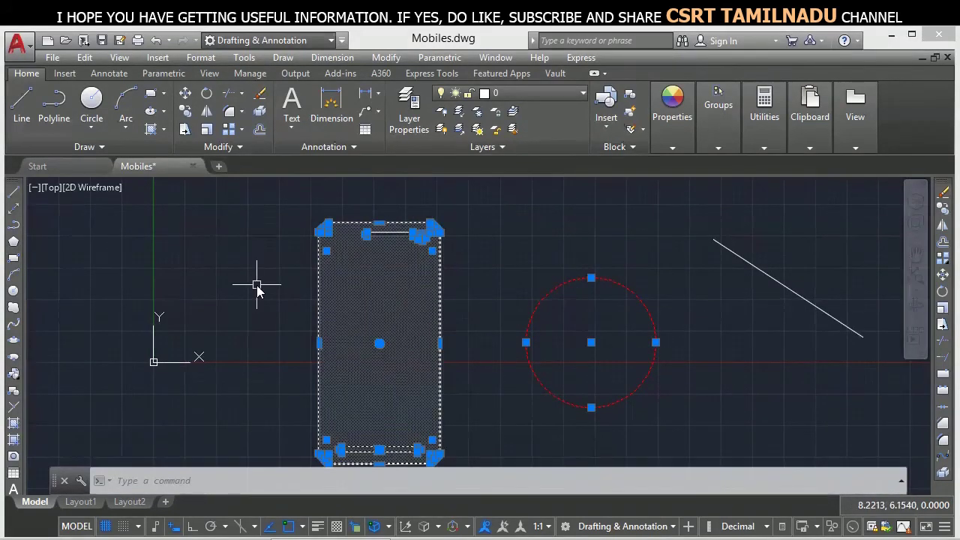
Show the selection in Properties (Ctrl+1), check the object-type list (All 25), then deselect everything.
key(ctrl+1)
click(199, 218)
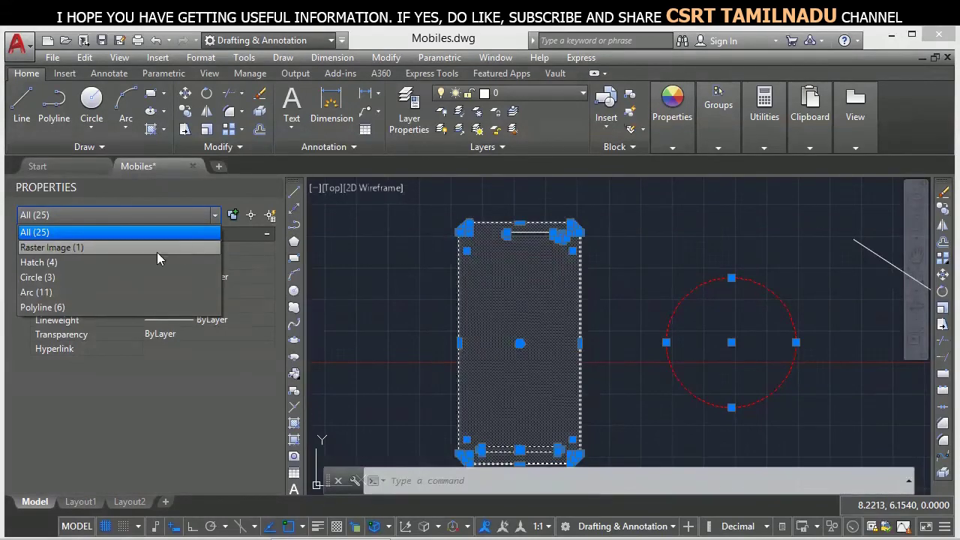
click(371, 253)
click(334, 324)
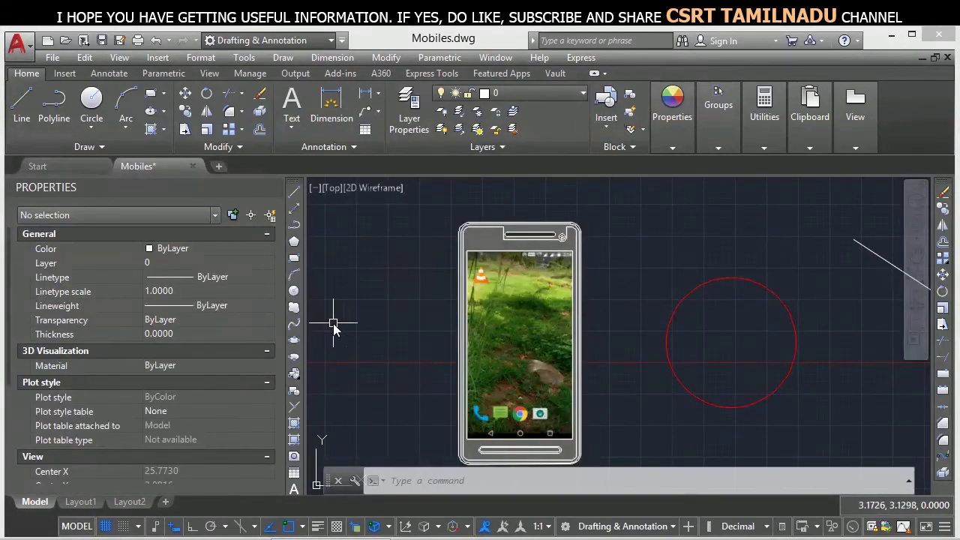